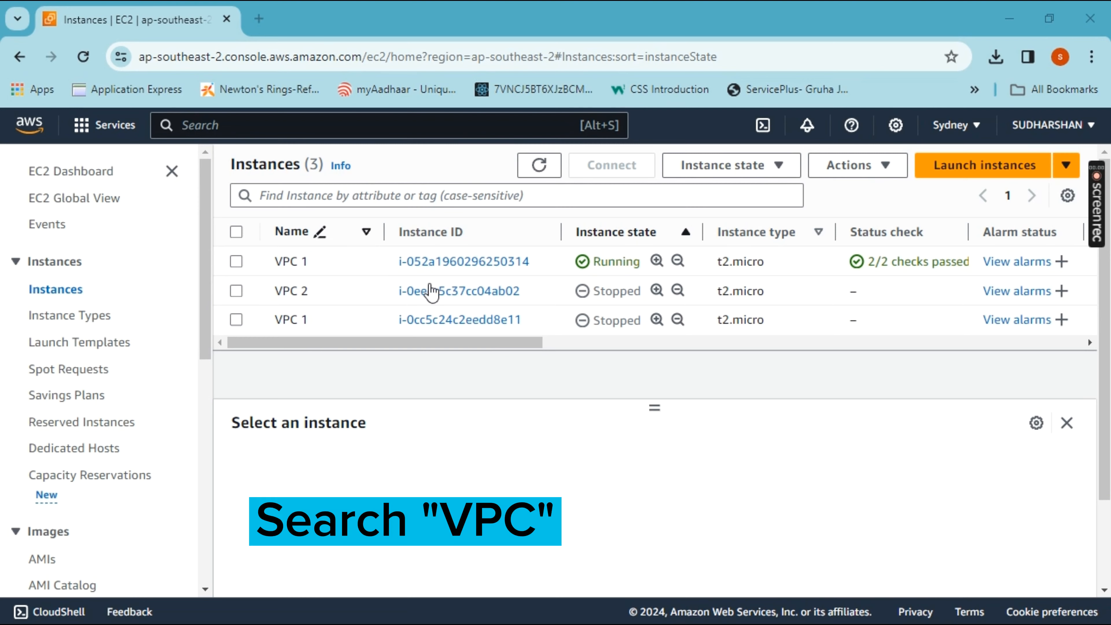
Step: Search the console's services for vpc and open the list of existing VPCs in the VPC service
key(alt+s)
text(vpc)
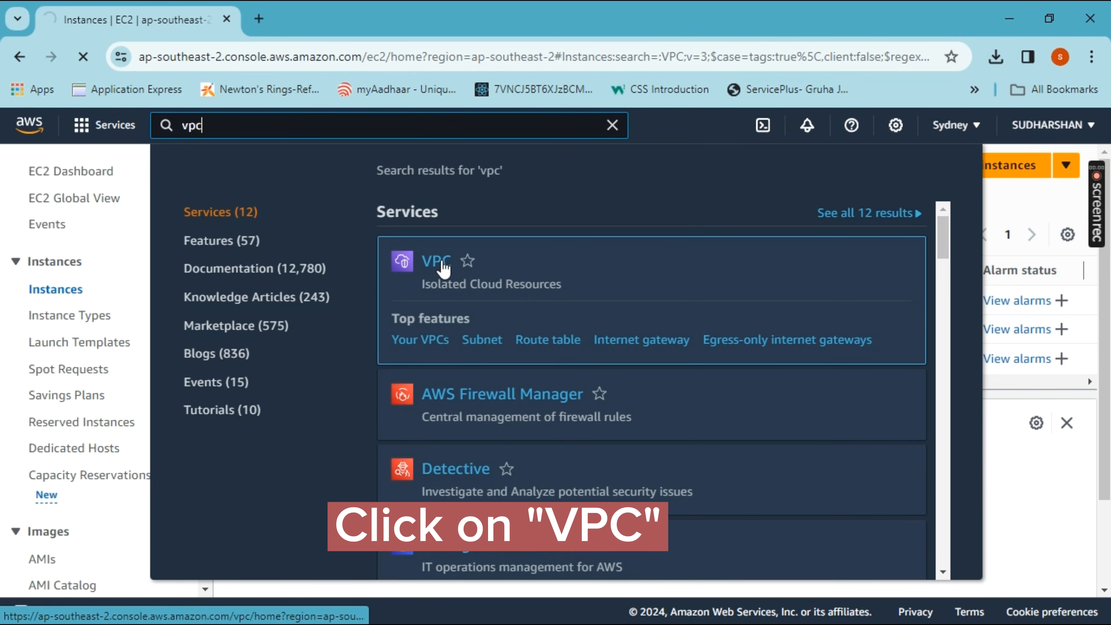
click(444, 265)
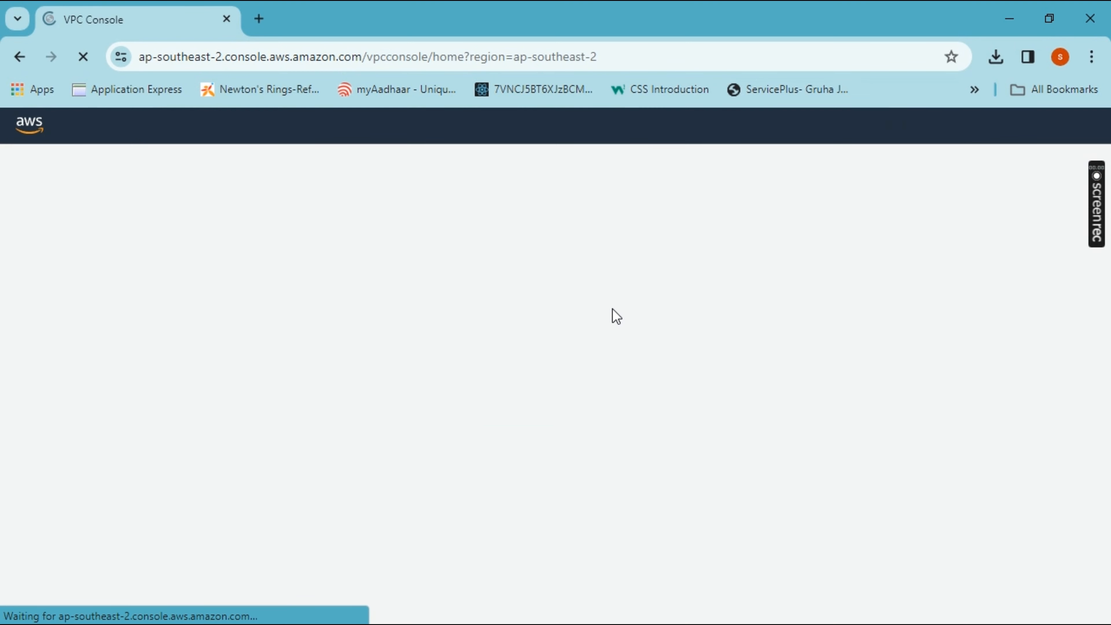
click(68, 326)
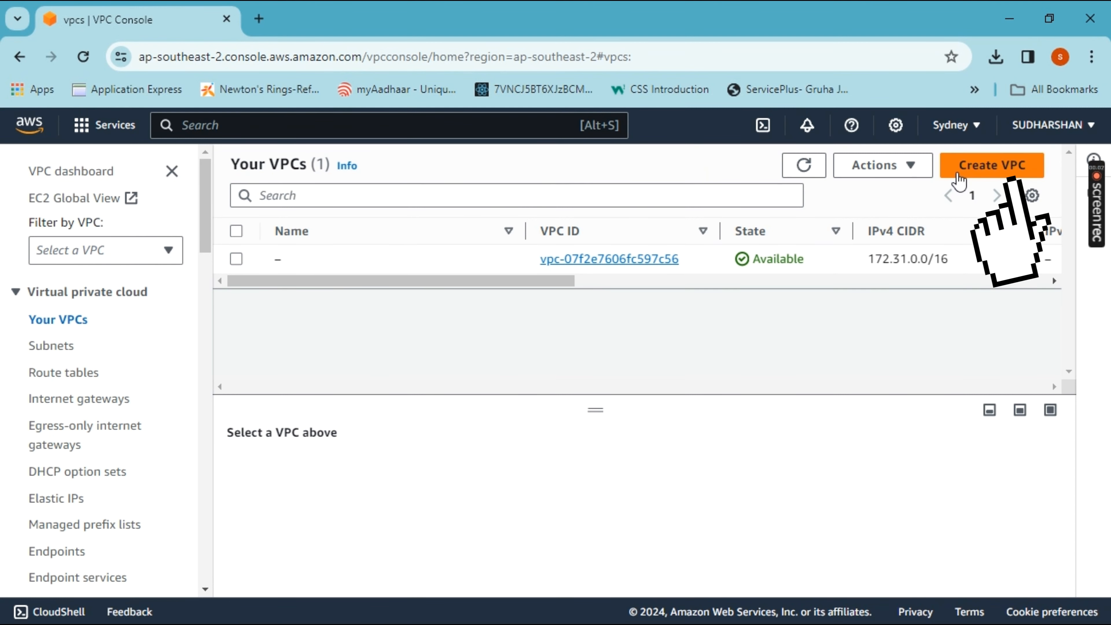
Step: Start creating a new VPC and set its name tag to myVPC
click(960, 182)
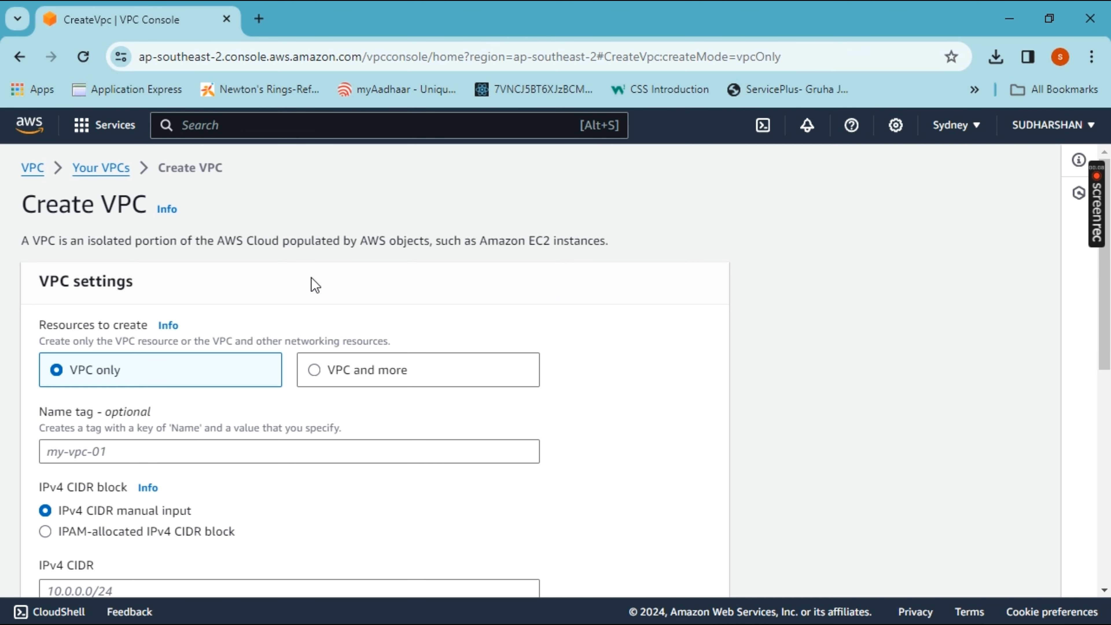
scroll(154, 324, down, 2)
click(168, 367)
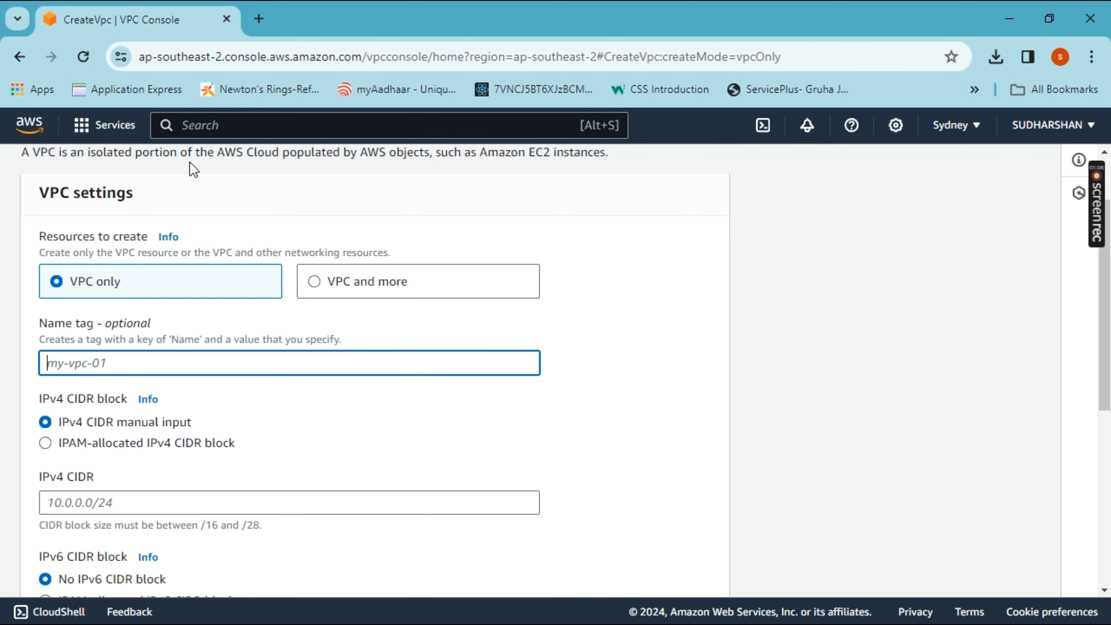
text(myVPC)
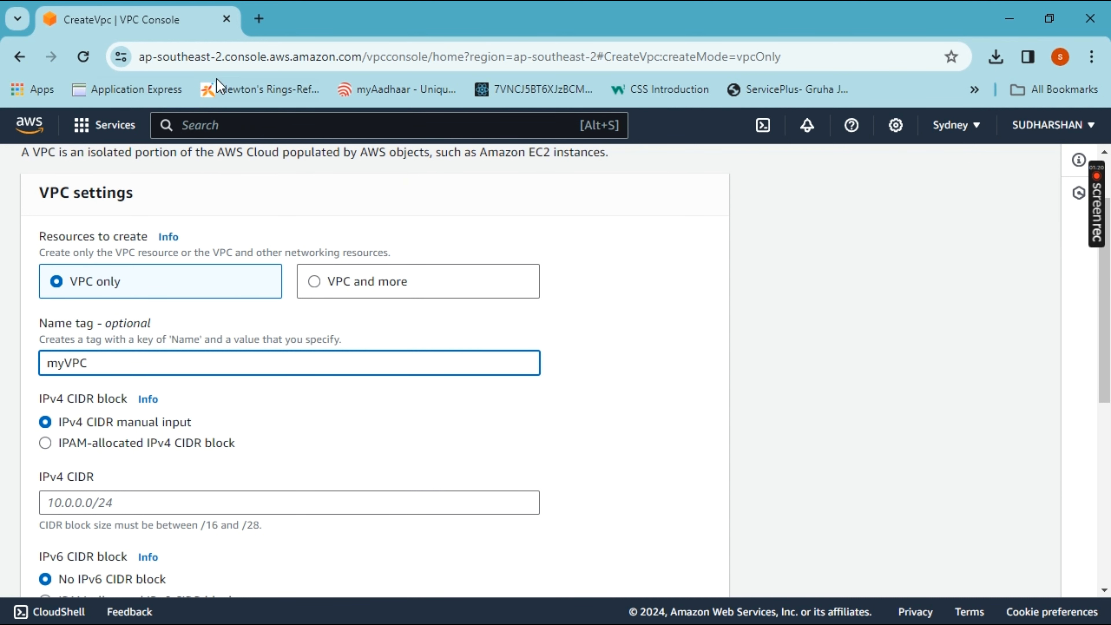
Step: Set the new VPC's IPv4 CIDR to 160.30.0.0/16 and create the VPC
scroll(326, 379, down, 2)
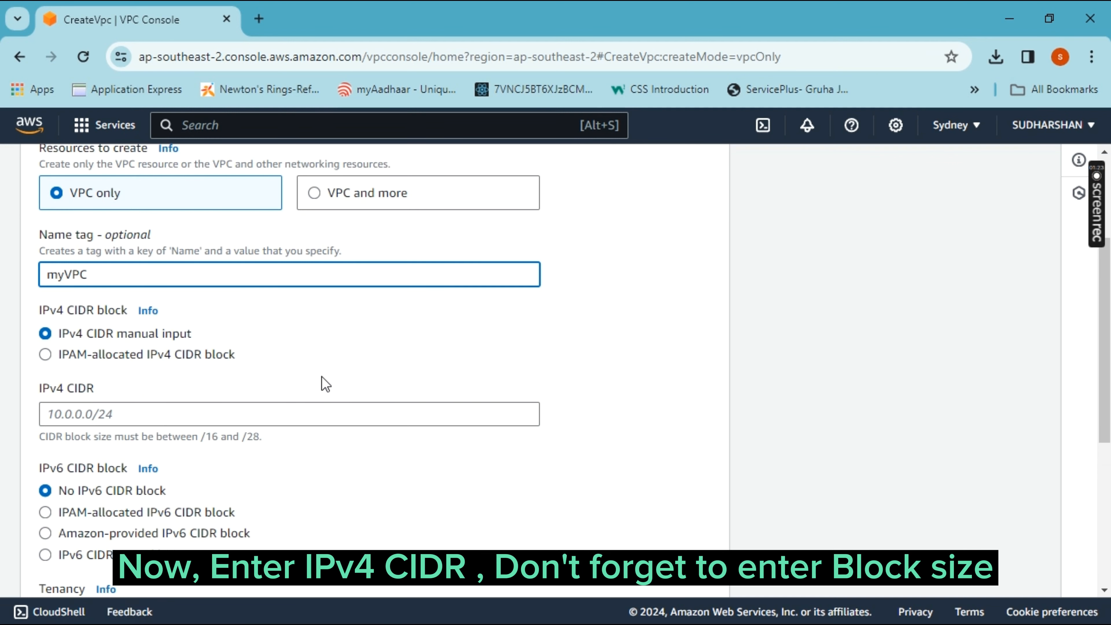
scroll(321, 376, down, 4)
click(244, 239)
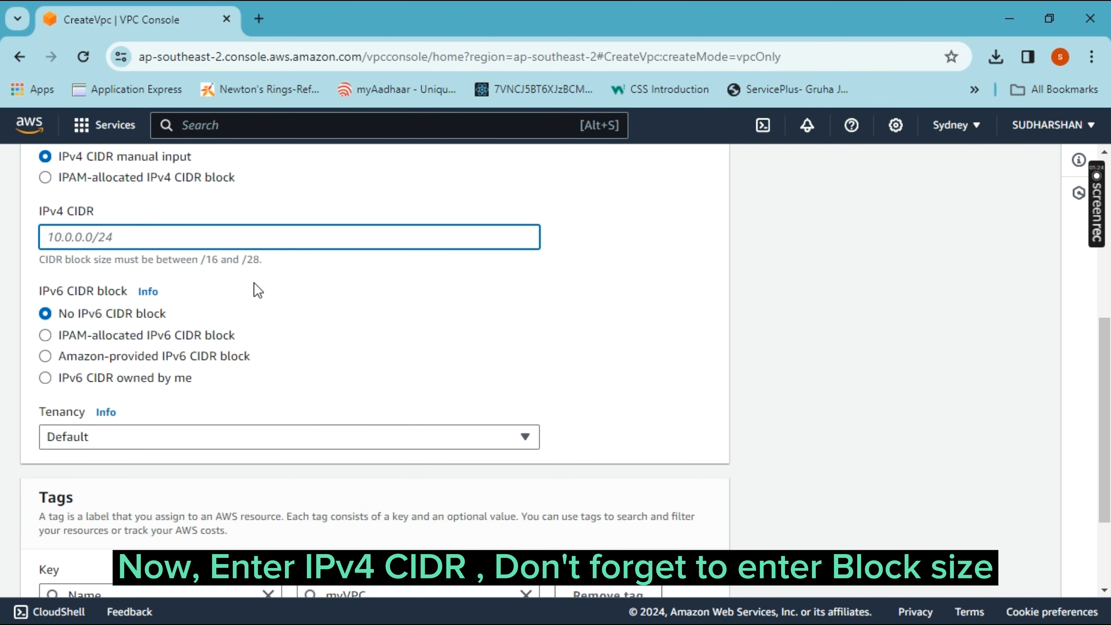
text(160.30.0.0/)
scroll(174, 376, up, 3)
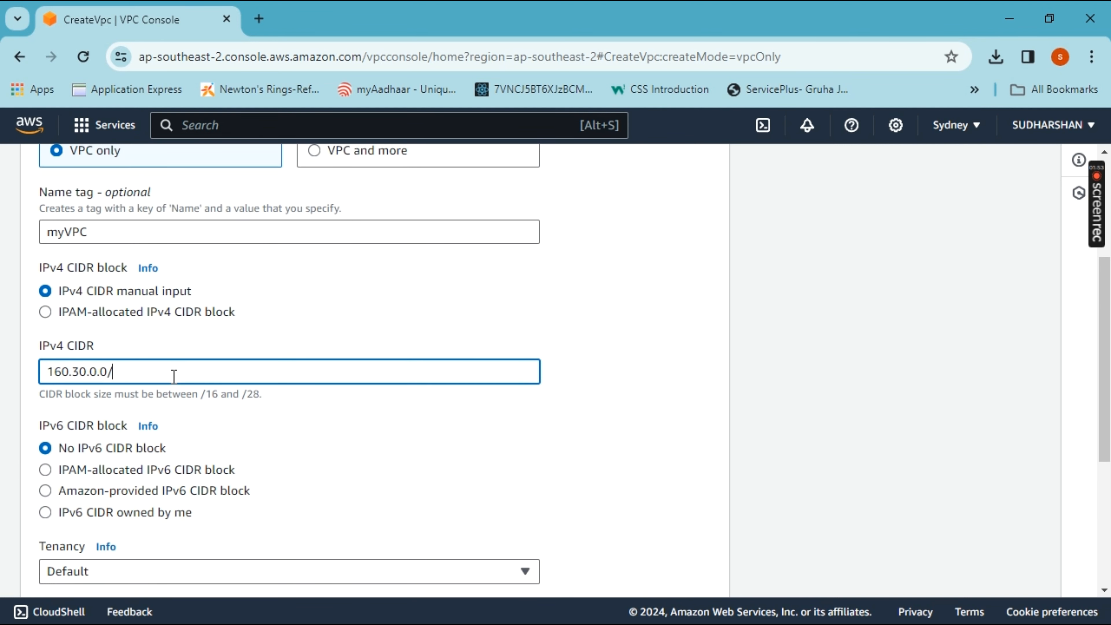
text(16)
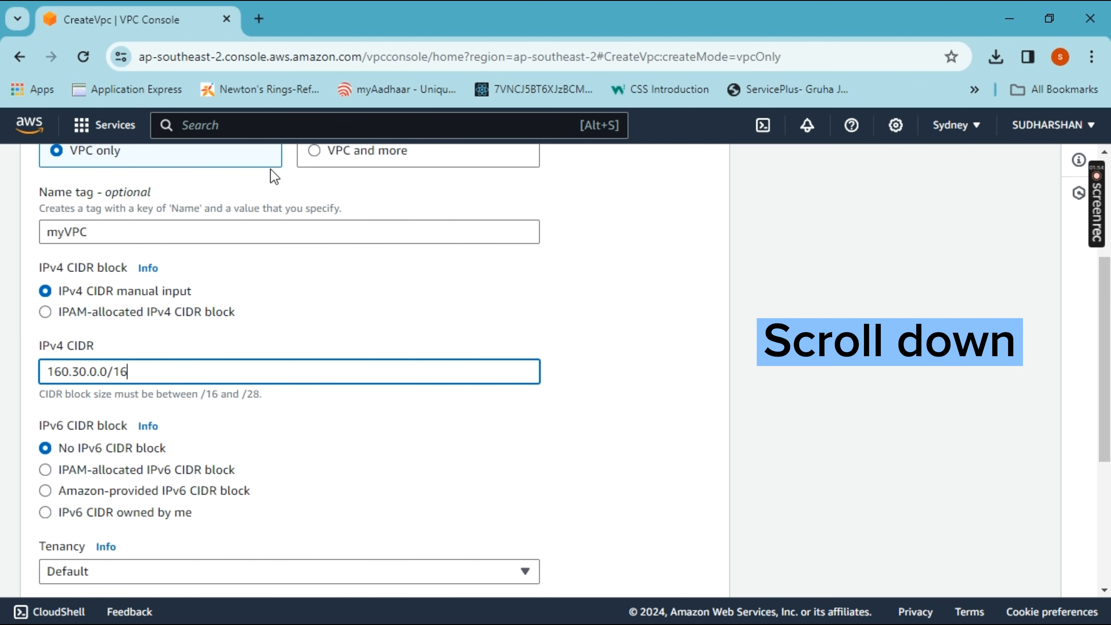
scroll(297, 461, down, 6)
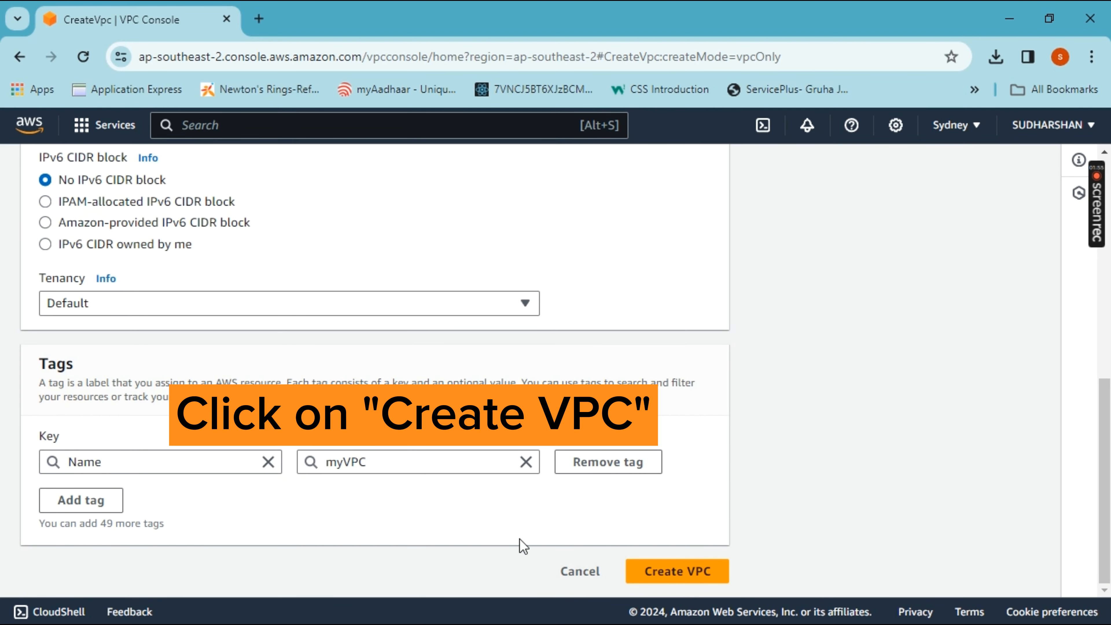
click(643, 579)
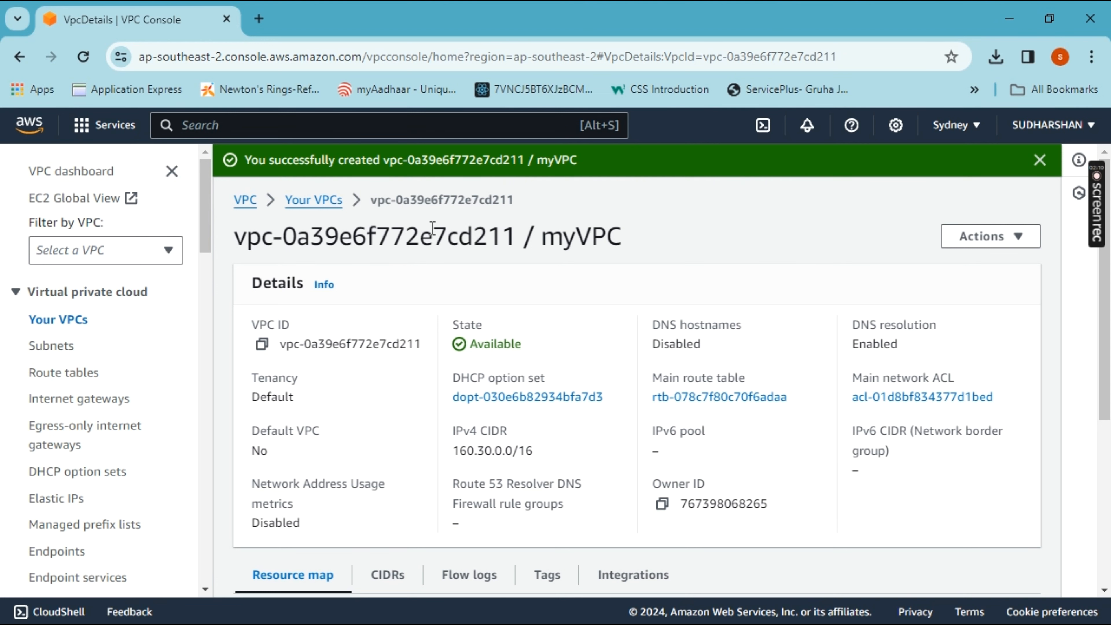
Step: Start creating a subnet and choose myVPC as the VPC it belongs to
click(58, 354)
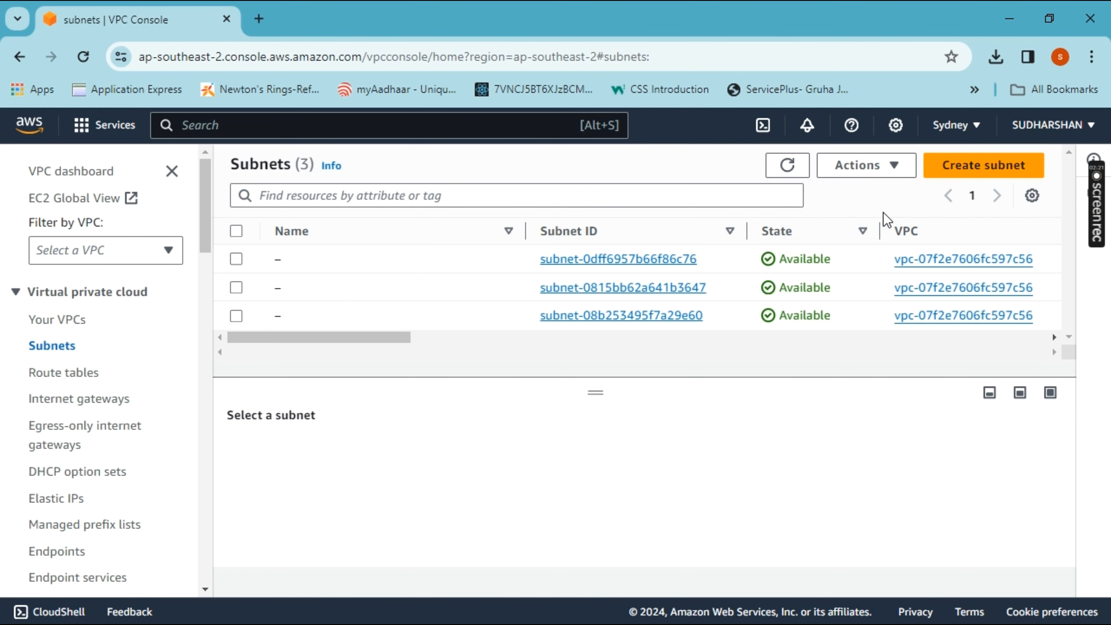
click(977, 176)
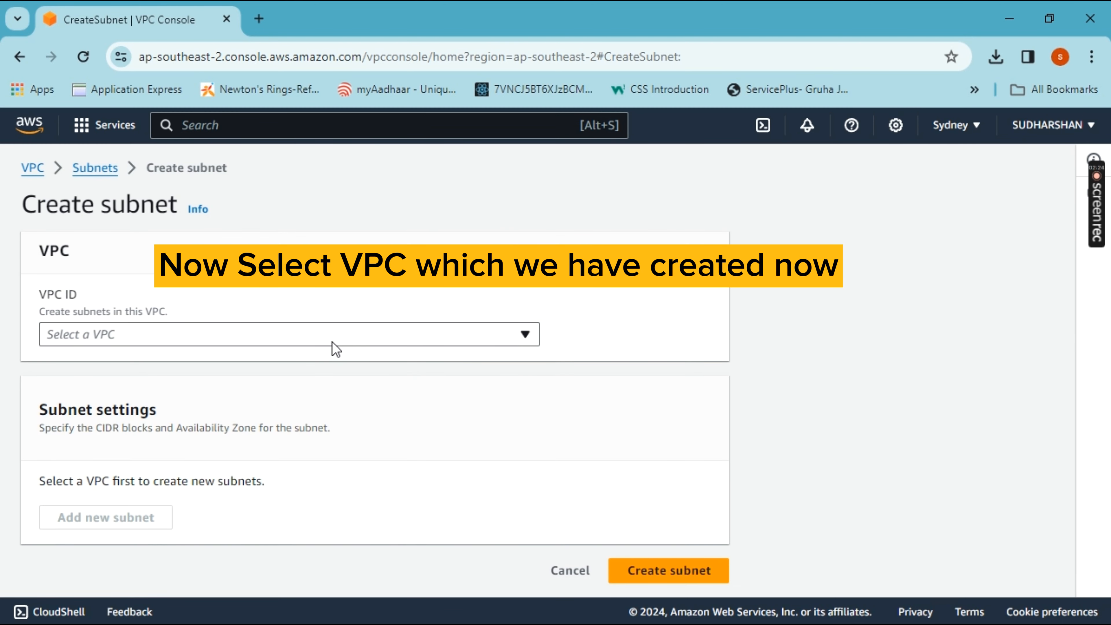
click(332, 341)
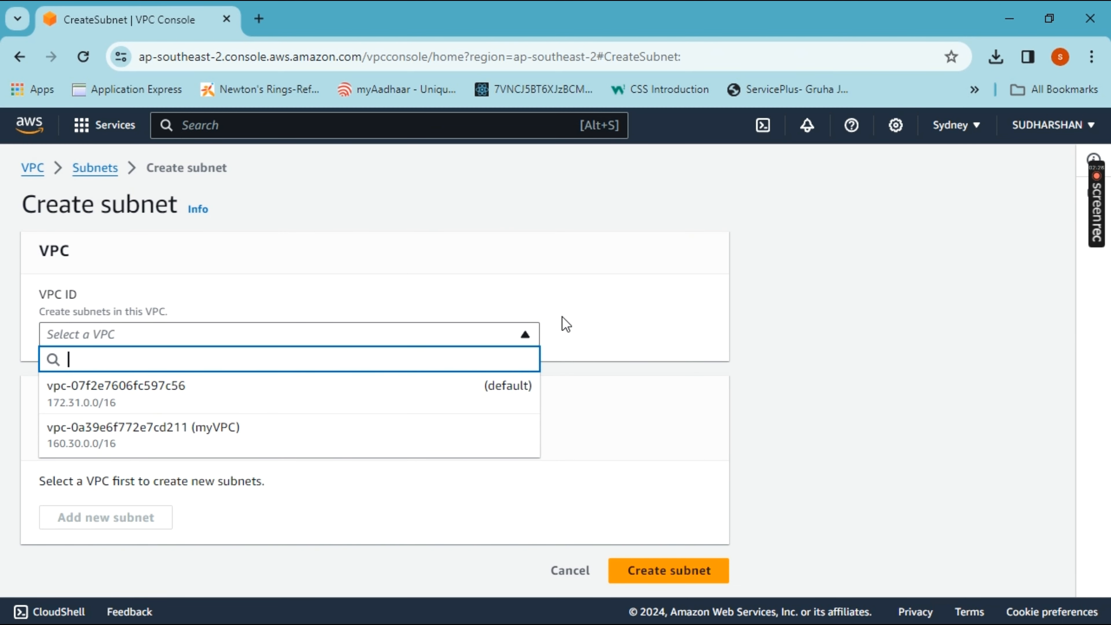
click(444, 437)
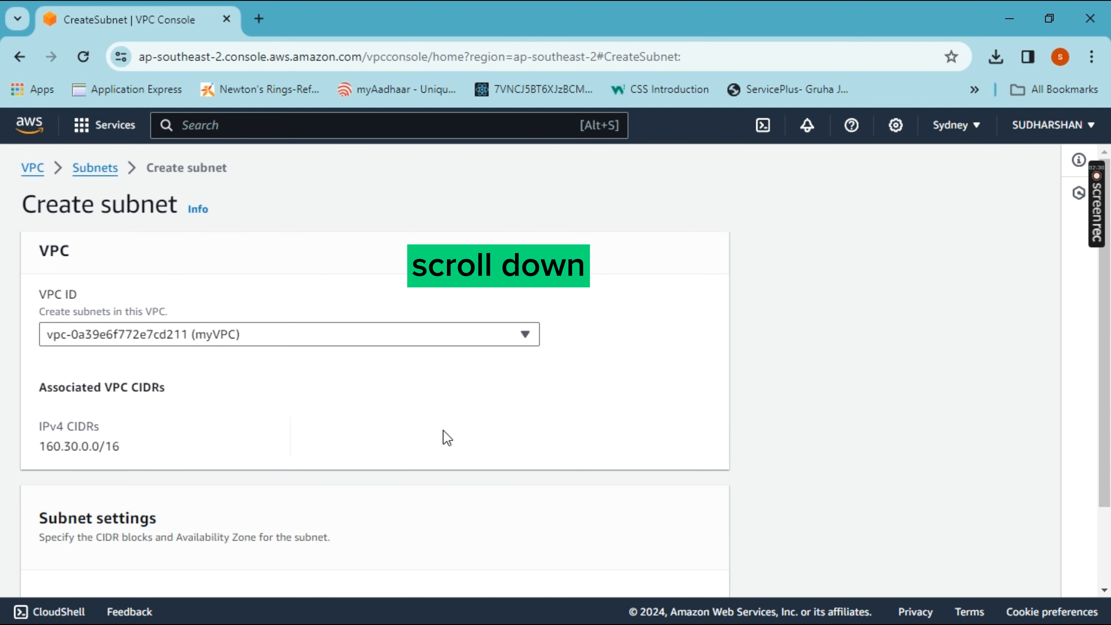
Step: Name the new subnet "my subnet 1" in the subnet settings
scroll(467, 390, down, 3)
scroll(466, 387, down, 2)
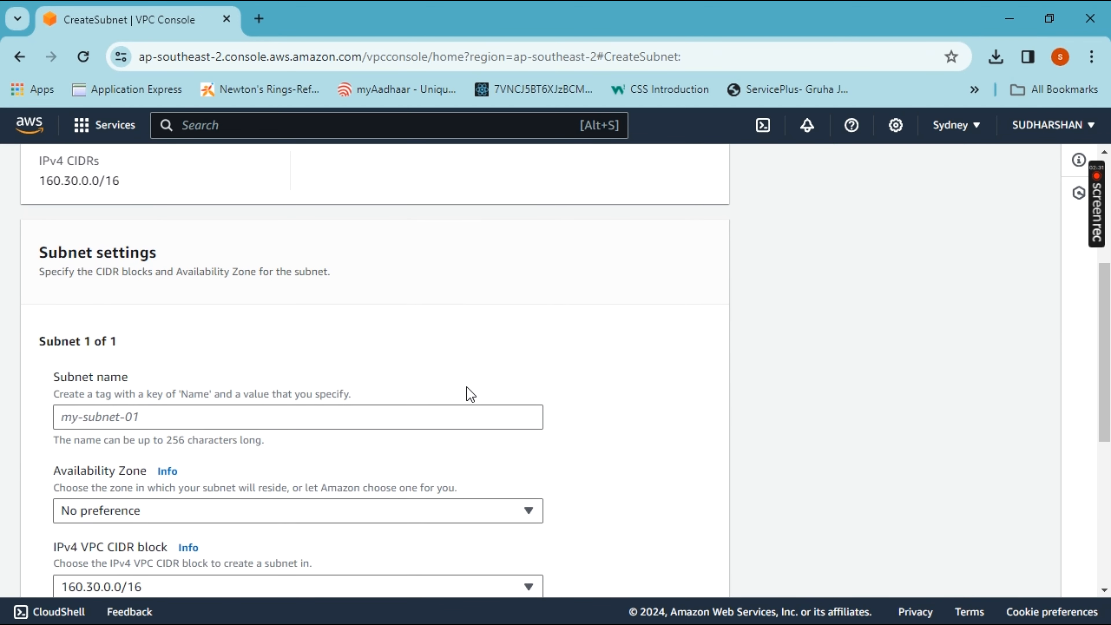
scroll(466, 402, down, 2)
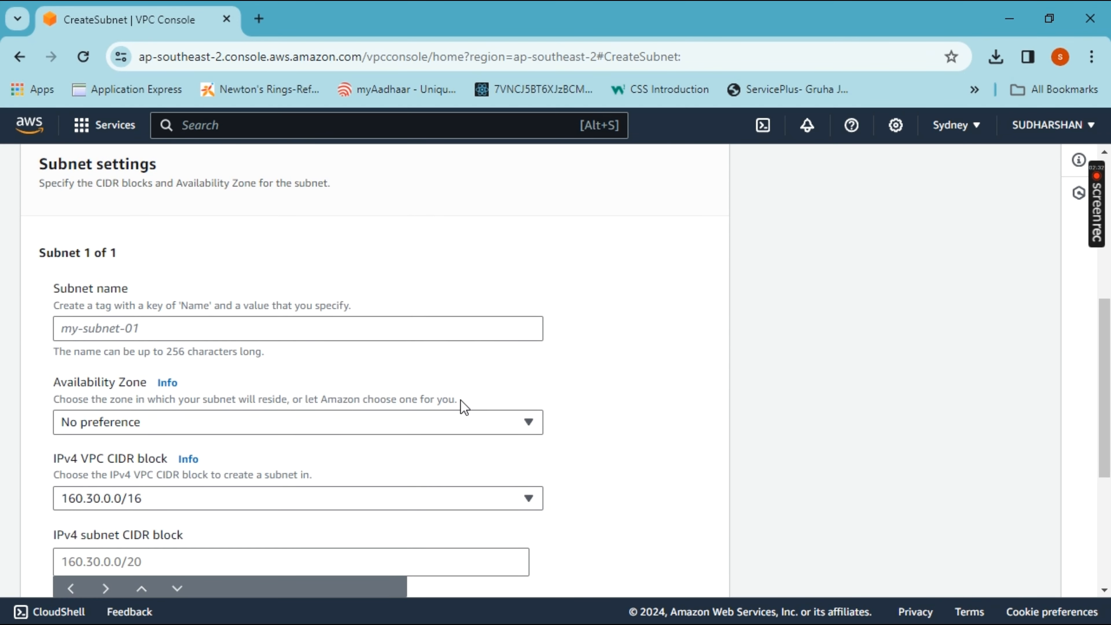
click(367, 332)
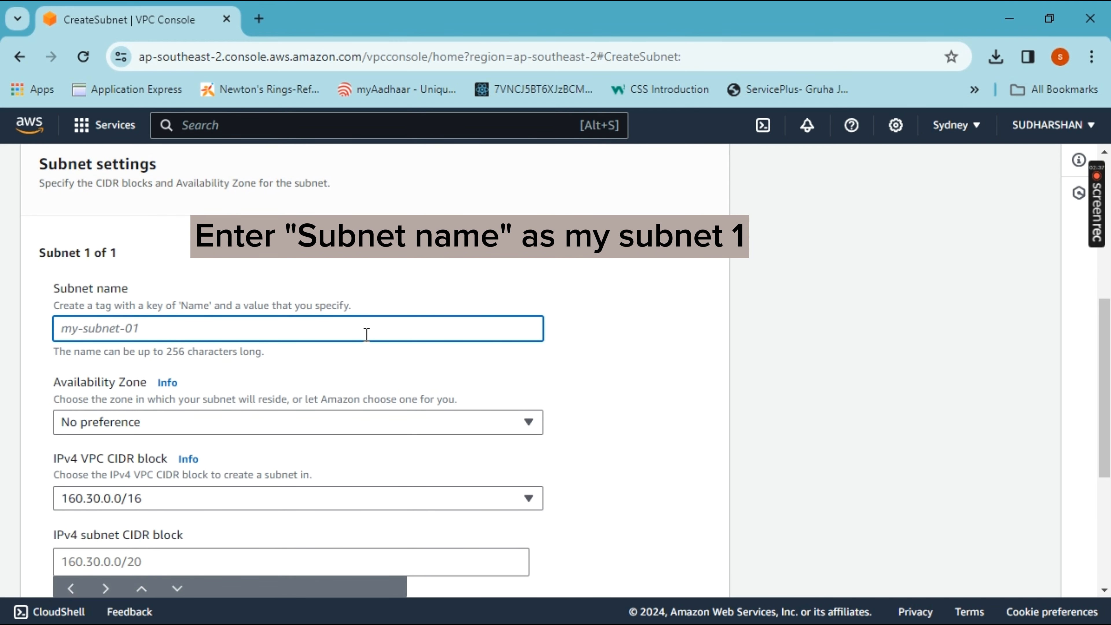
text(MY)
key(BackSpace)
key(BackSpace)
key(BackSpace)
text(my sub)
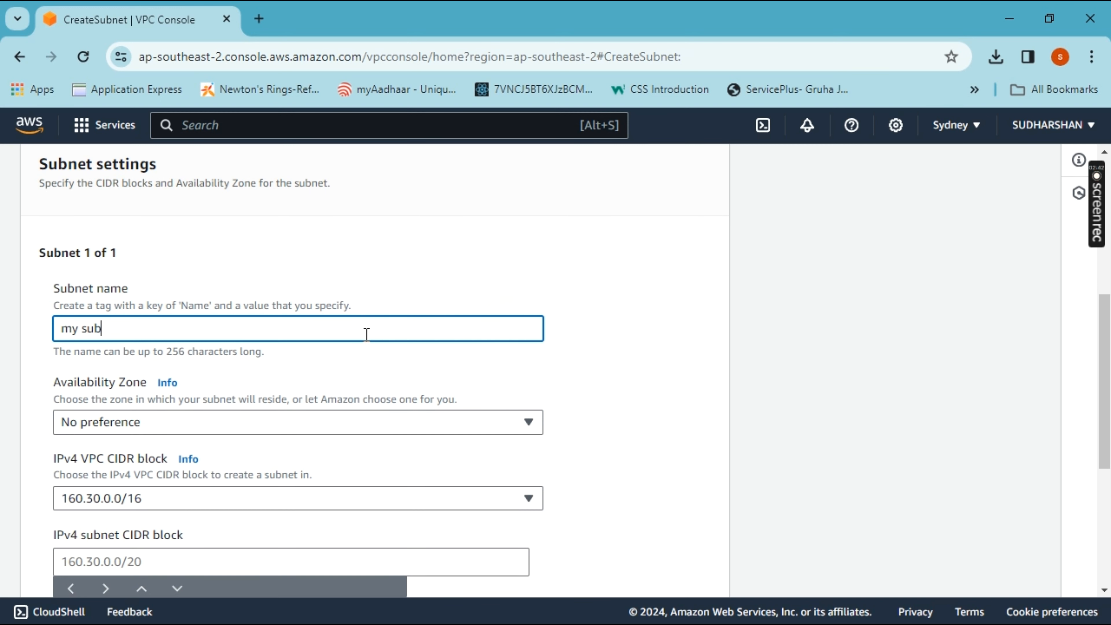
text(net 1)
Step: Set the IPv4 subnet CIDR block of my subnet 1 to 160.30.1.0/24 and create the subnet
scroll(281, 219, down, 5)
click(108, 301)
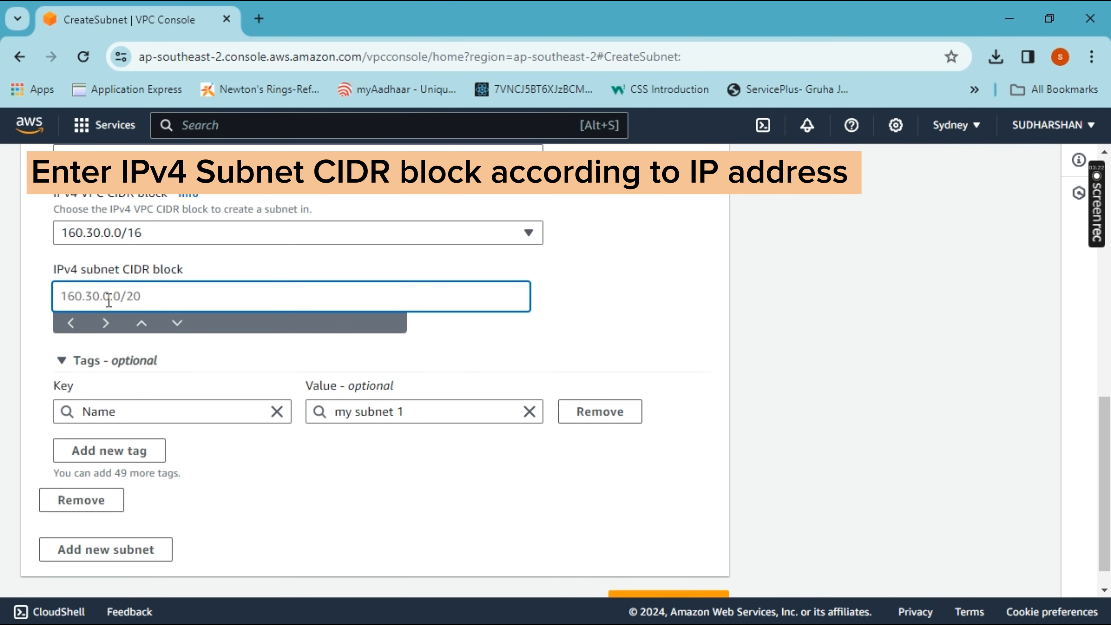
text(160.30)
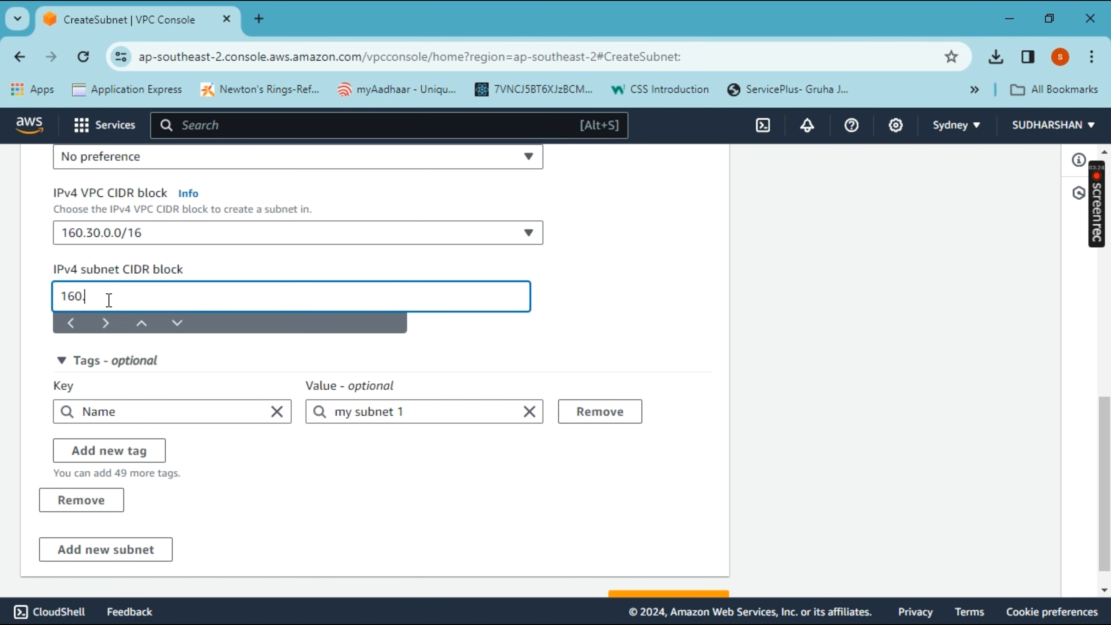
text(.1.0)
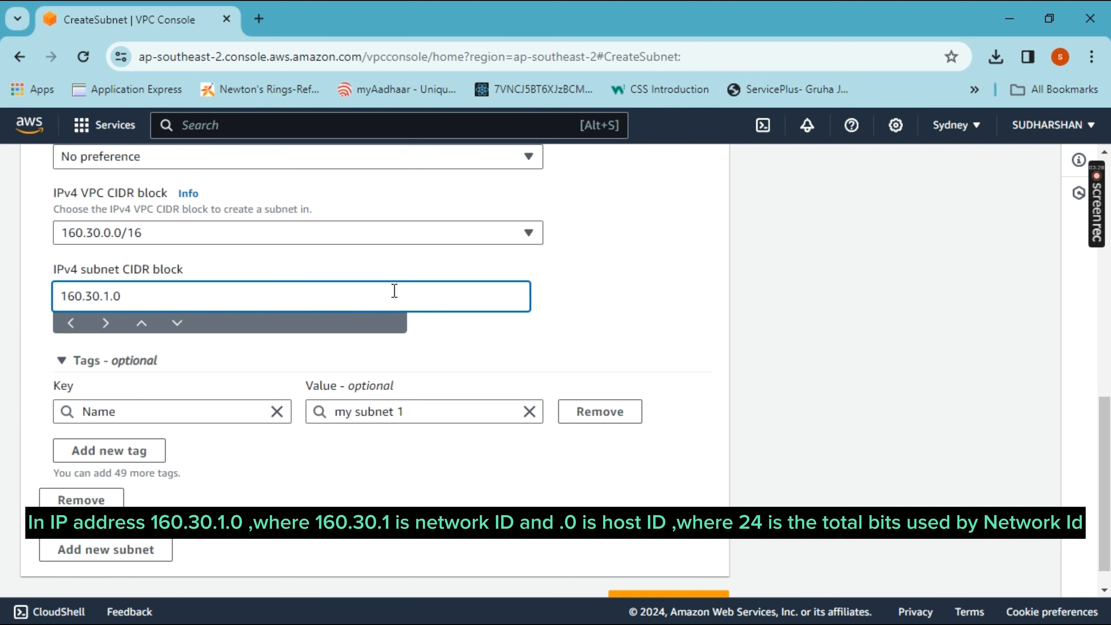
scroll(289, 308, down, 1)
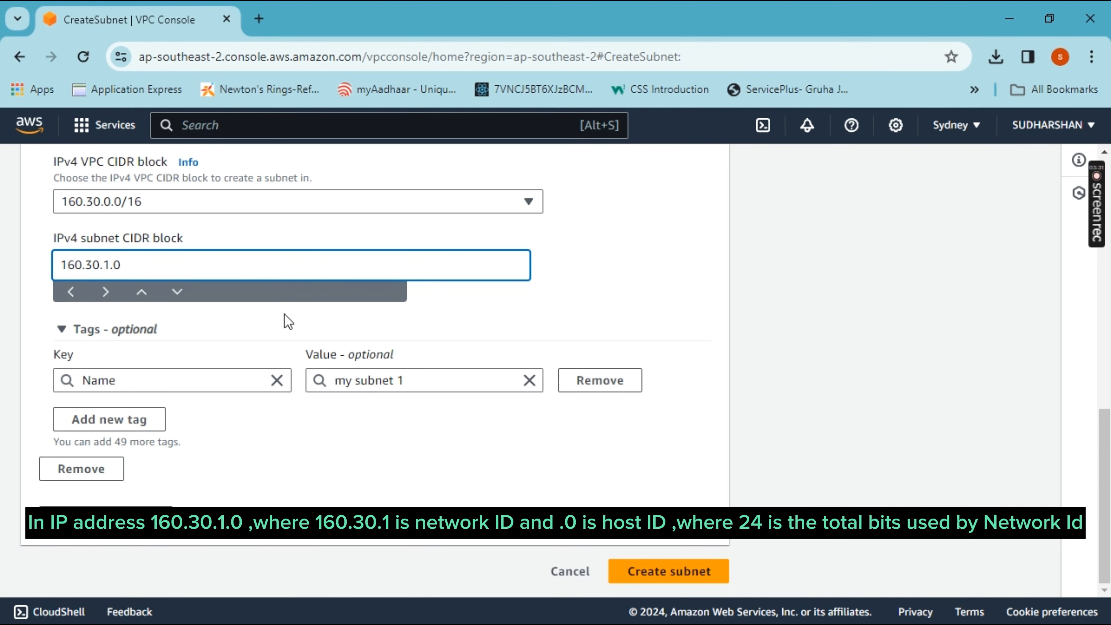
text(/24)
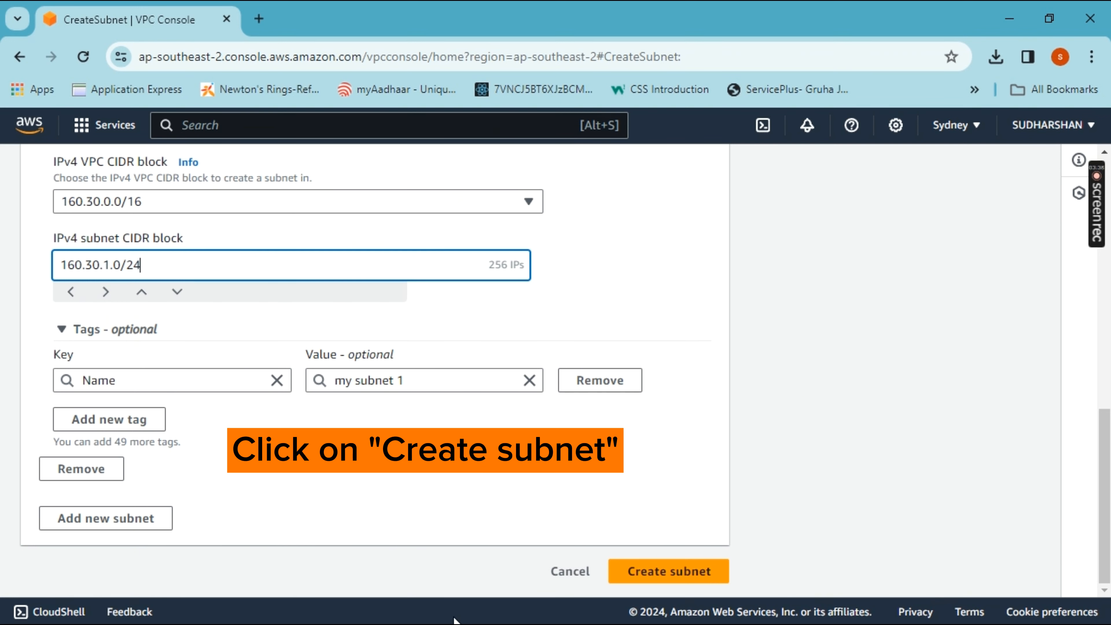
click(628, 580)
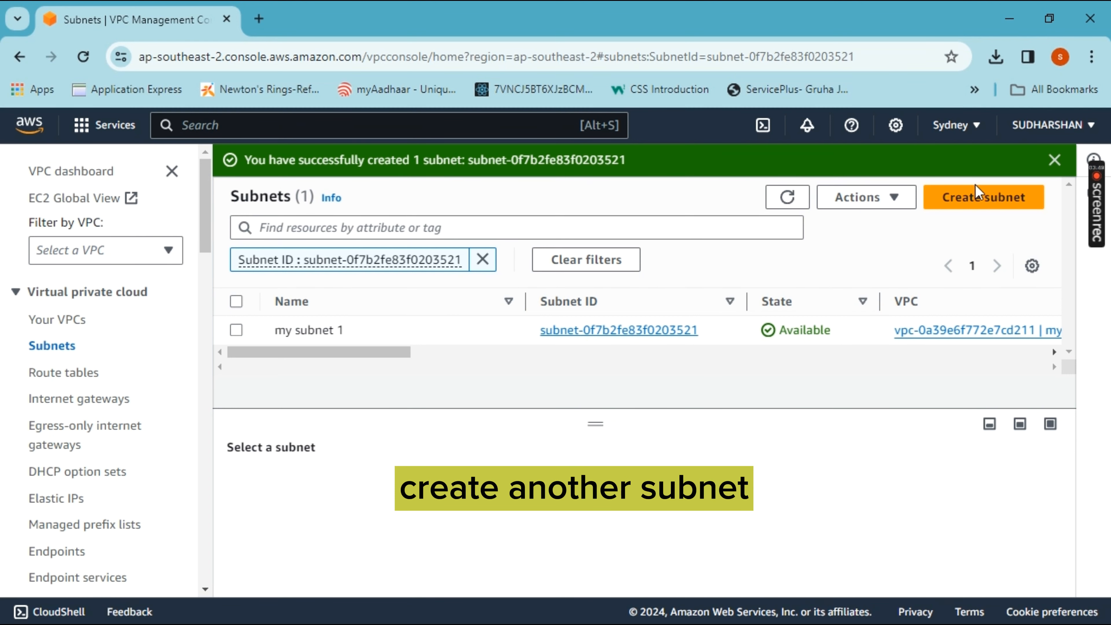
Step: Start creating another subnet in myVPC and name it "my subnet 2"
click(980, 200)
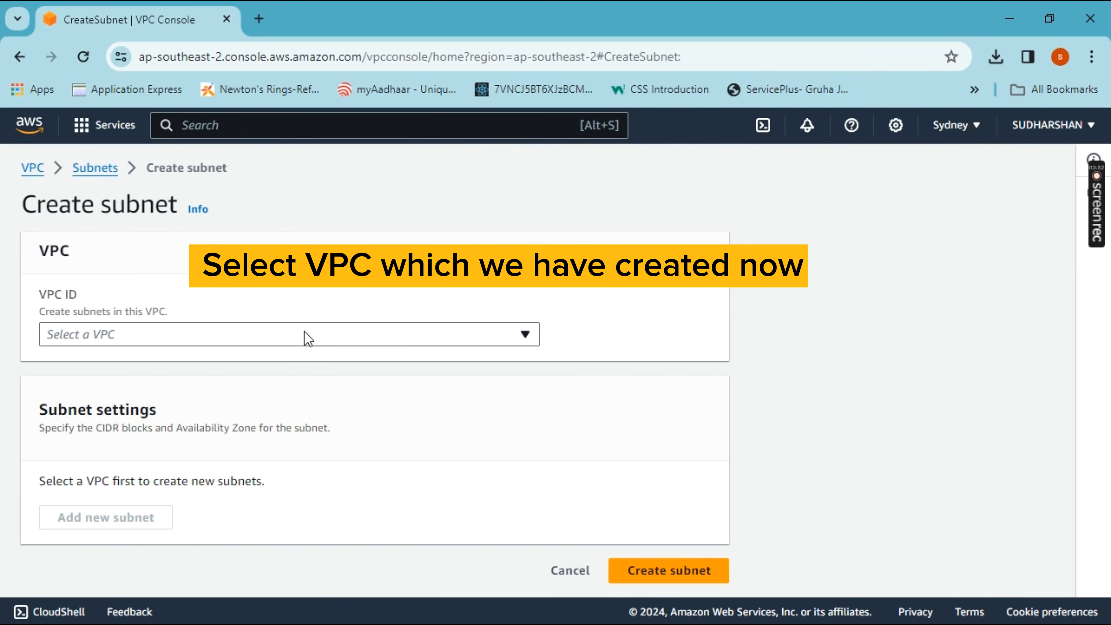
click(308, 343)
click(292, 438)
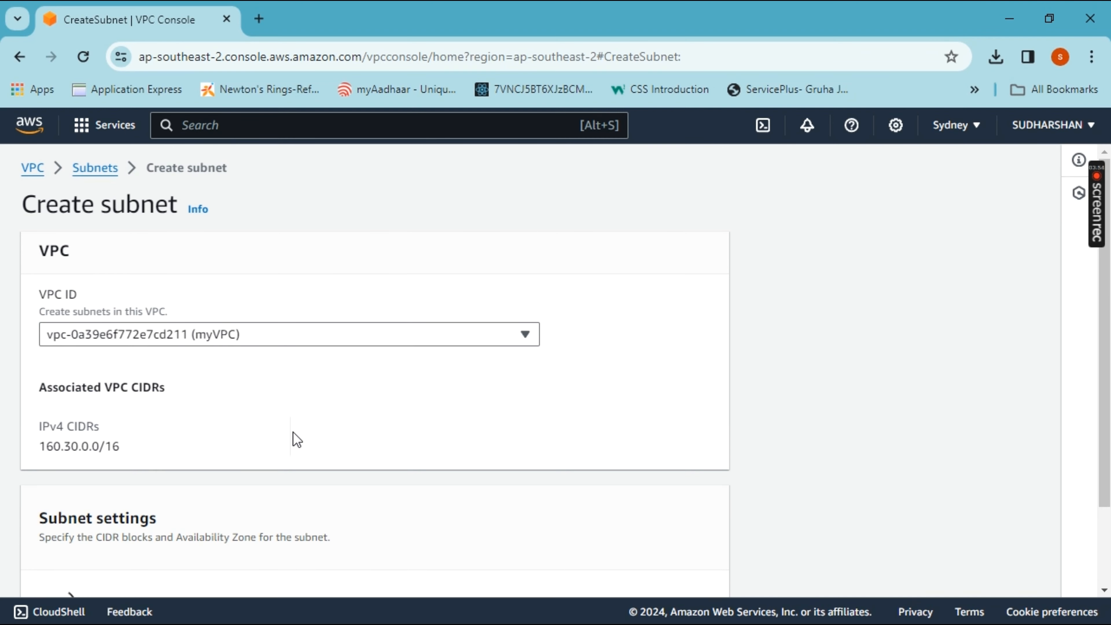
scroll(307, 422, down, 2)
scroll(303, 420, down, 6)
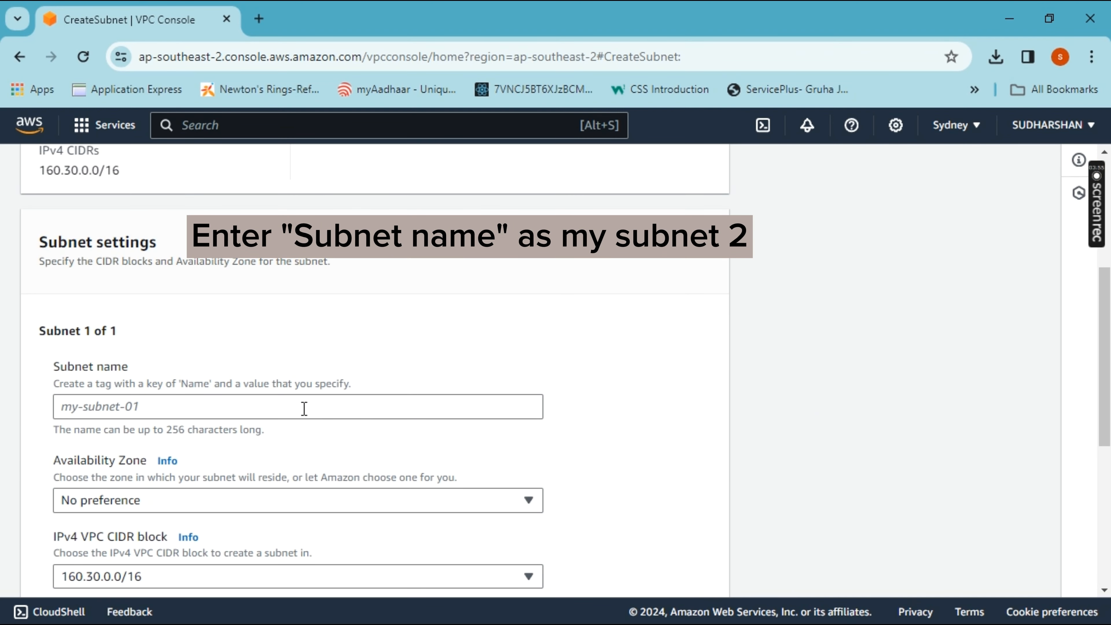
click(318, 322)
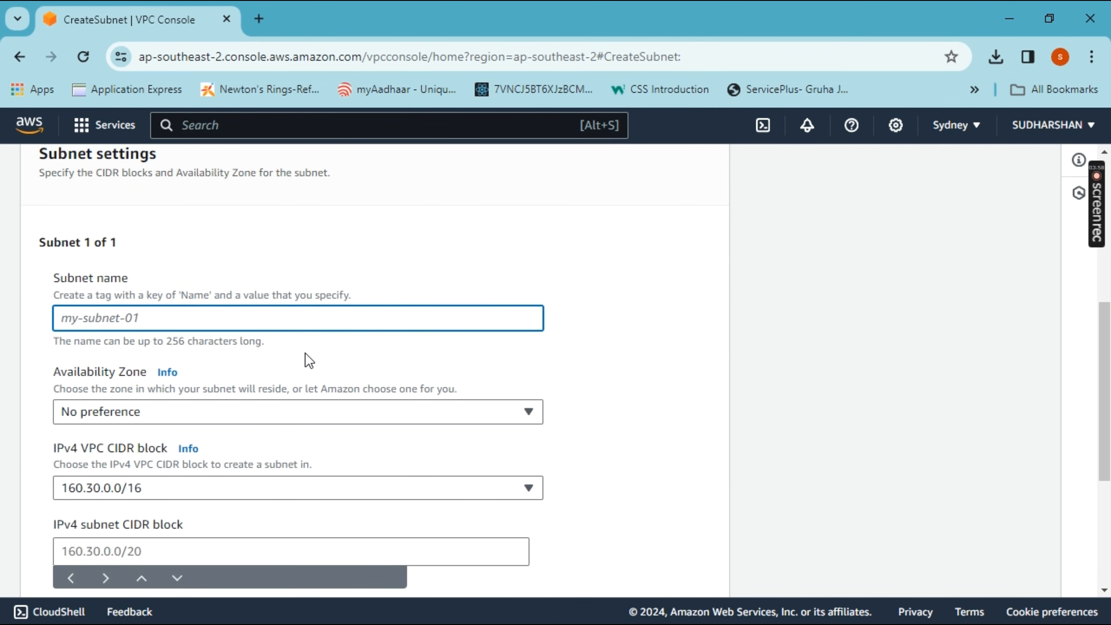
text(my subnet 2)
Step: Set the IPv4 subnet CIDR block of my subnet 2 to 160.30.2.0/24 and create the subnet
scroll(177, 451, down, 2)
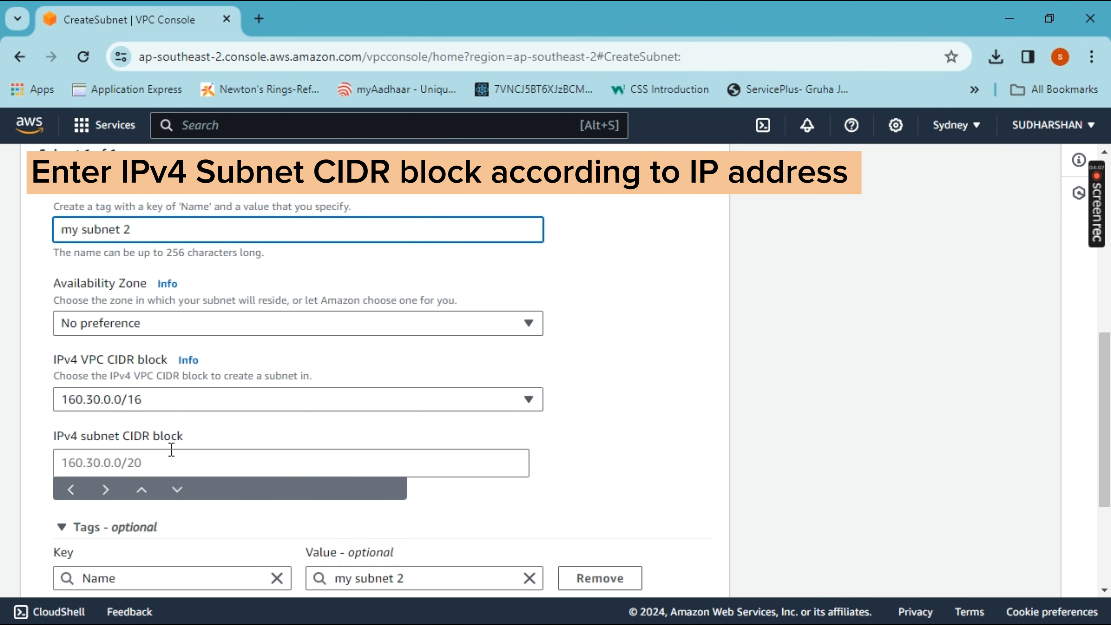
click(176, 459)
text(16)
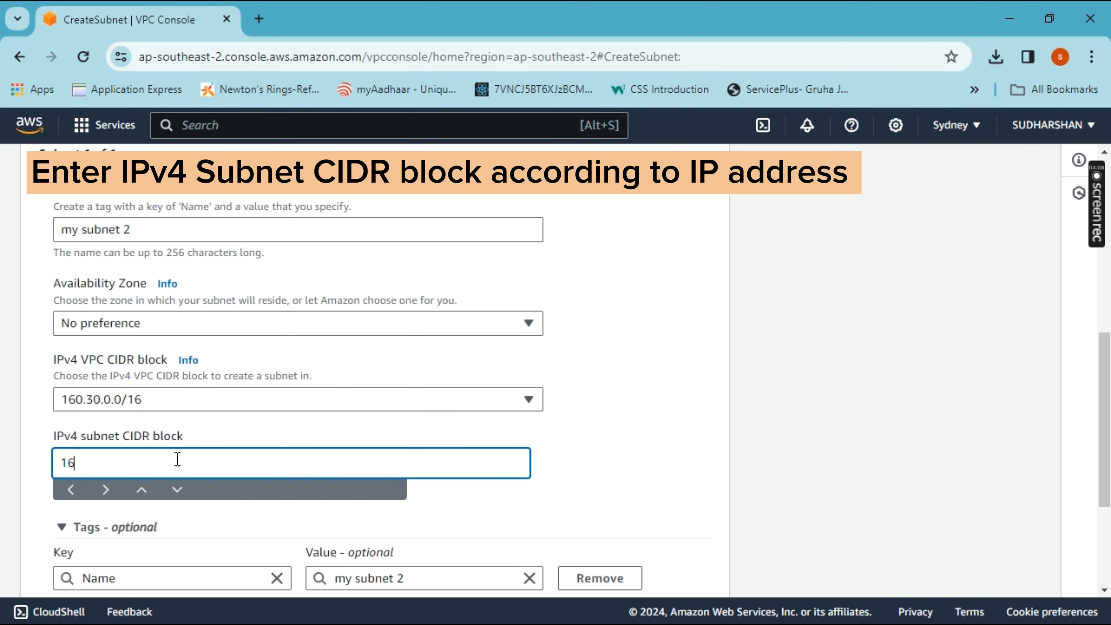
text(030.)
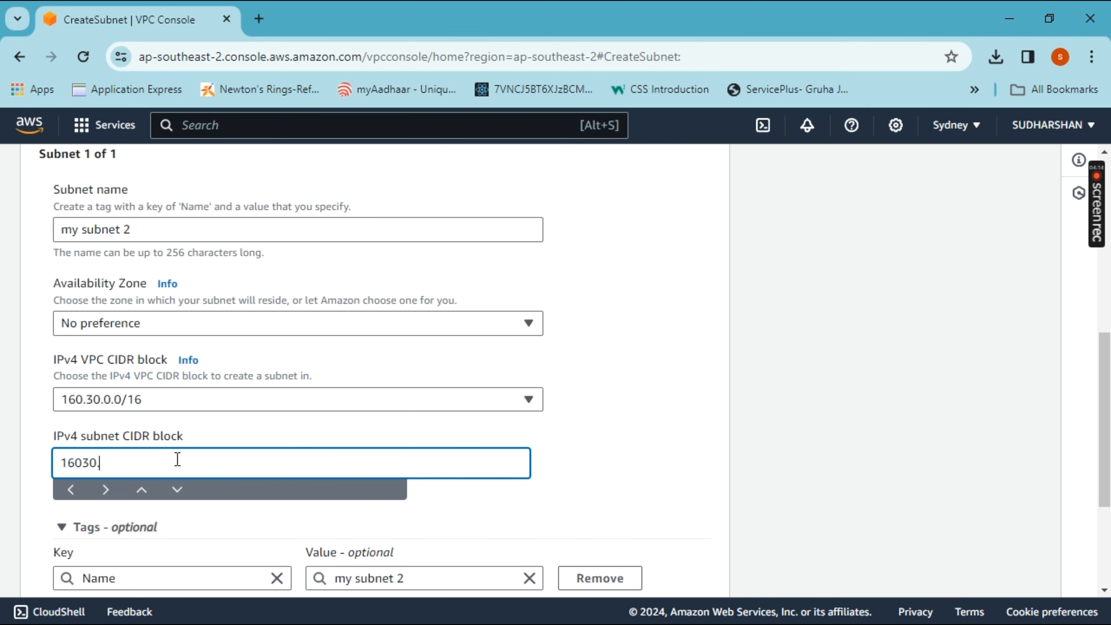
key(BackSpace)
key(BackSpace)
key(BackSpace)
text(.30)
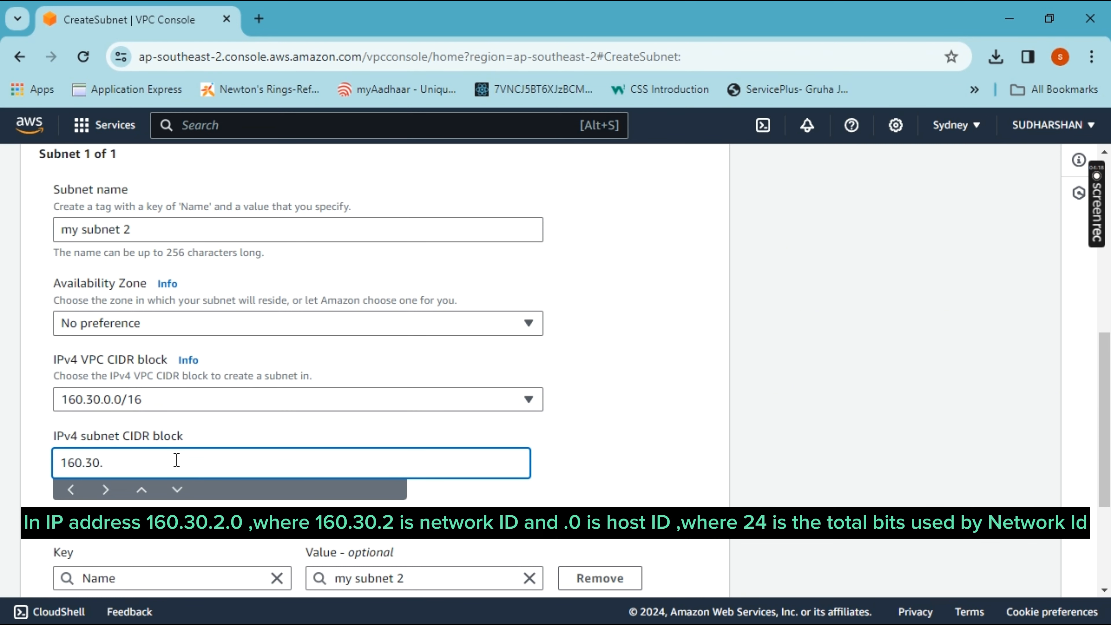
text(.2.0)
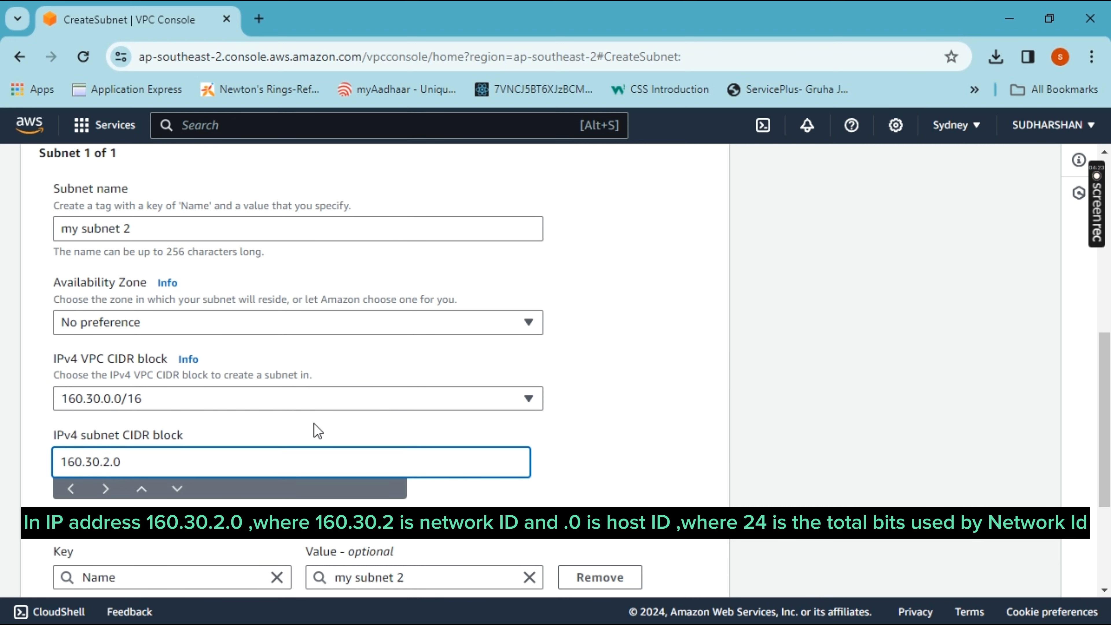
scroll(313, 423, down, 2)
text(/)
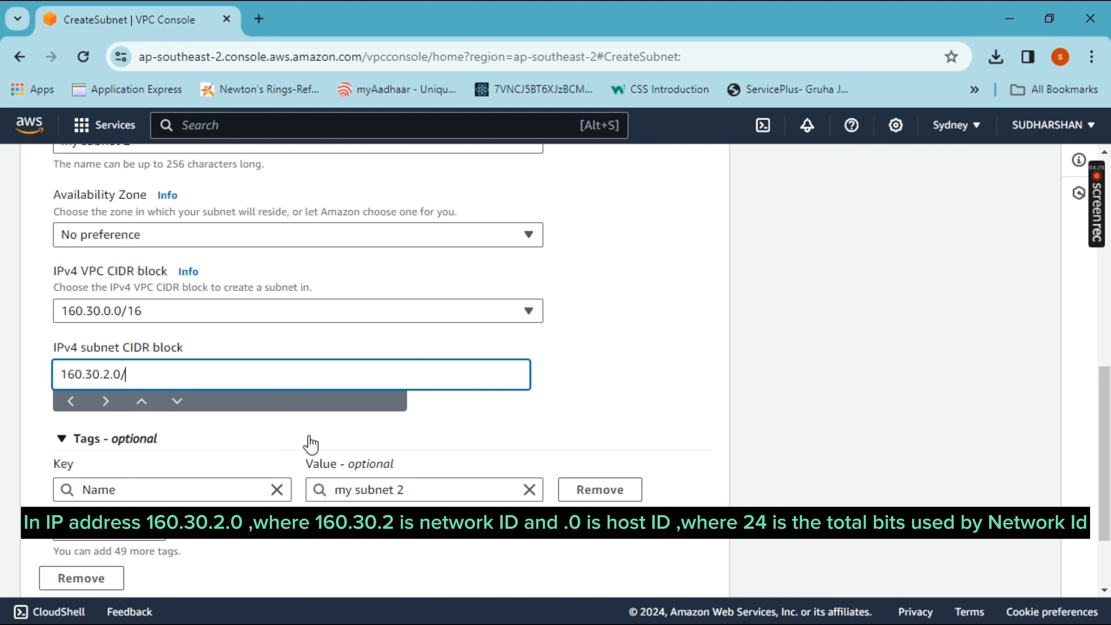
text(24)
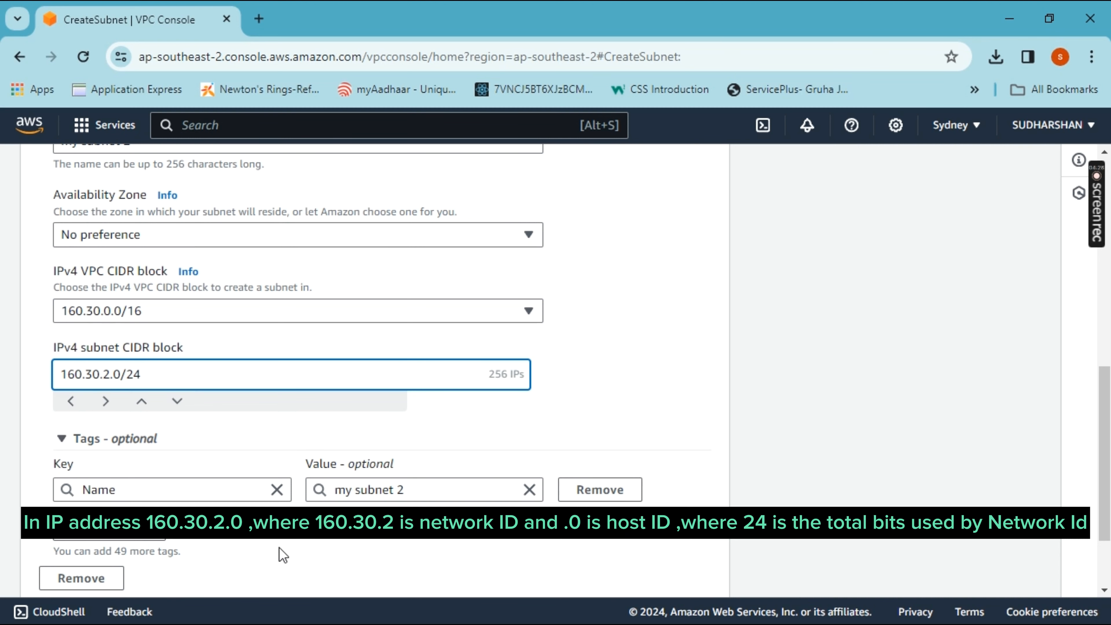
scroll(294, 560, down, 2)
scroll(608, 592, down, 1)
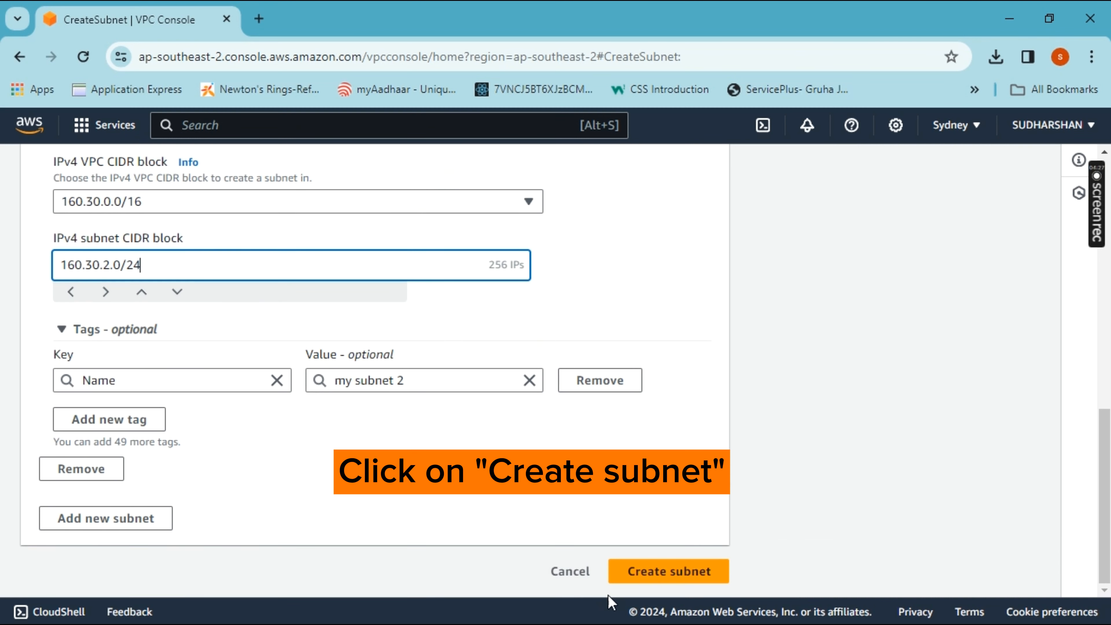
click(645, 578)
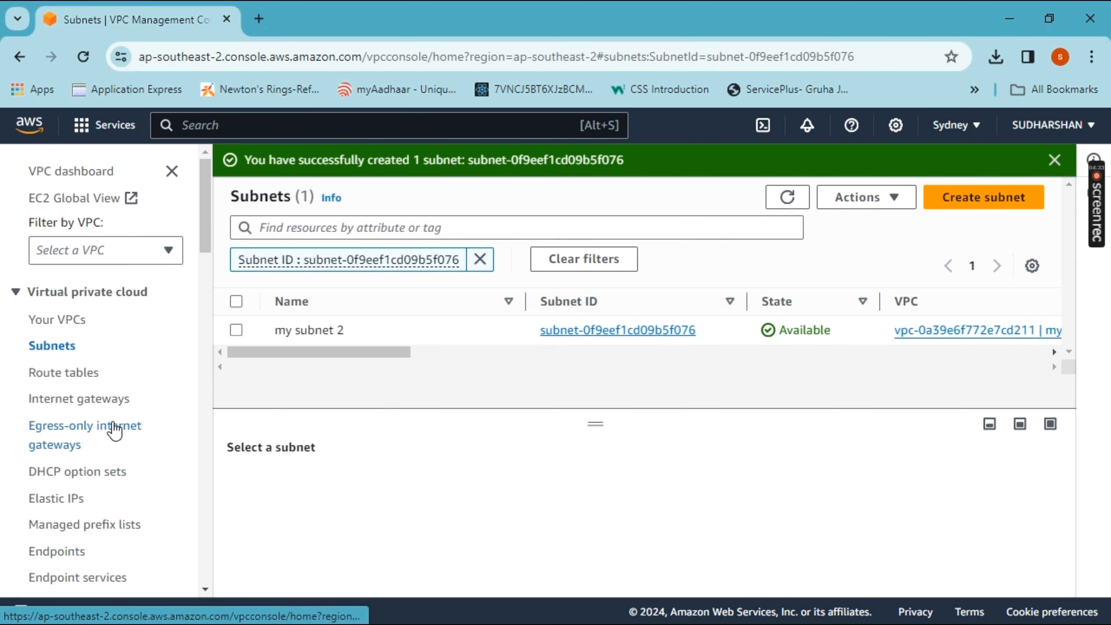
Step: Create an internet gateway with the name tag "Internet gatway"
click(103, 409)
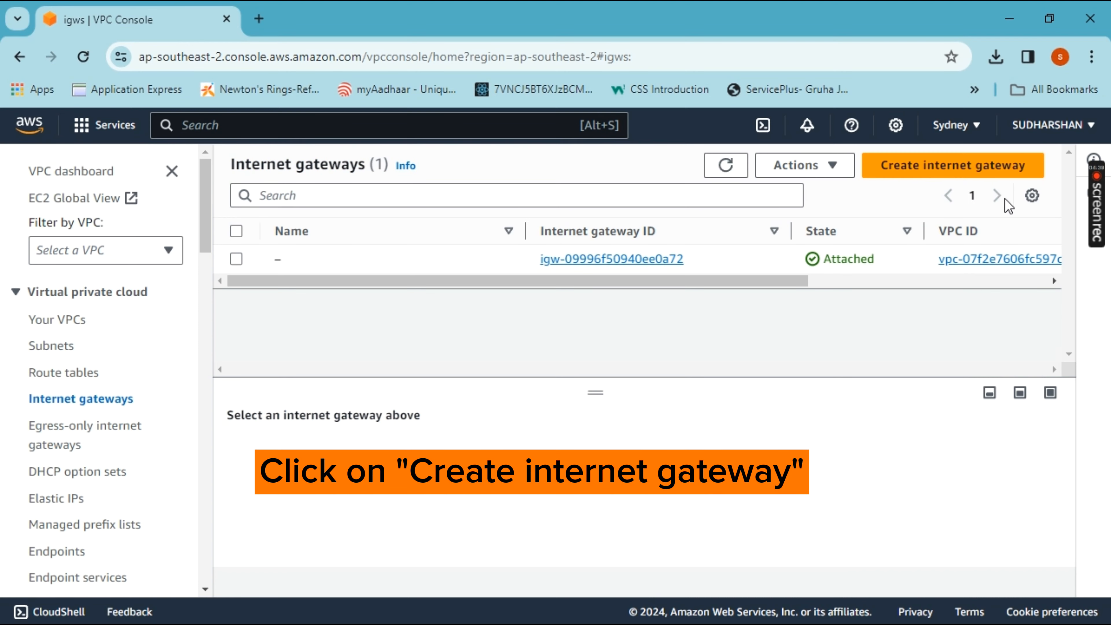
click(951, 171)
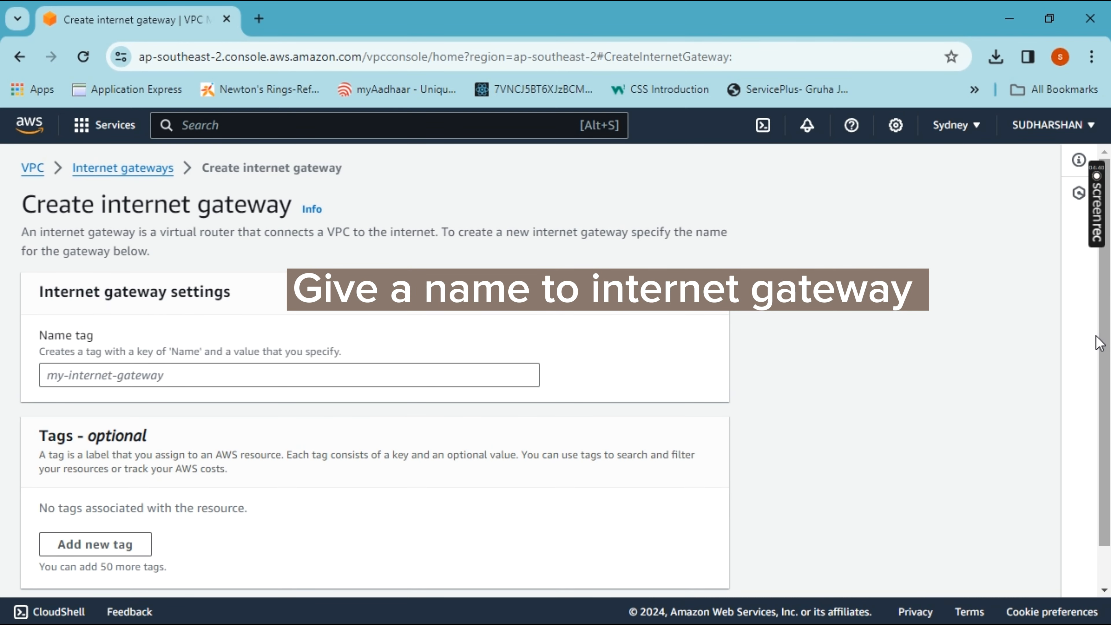
click(418, 375)
text(In)
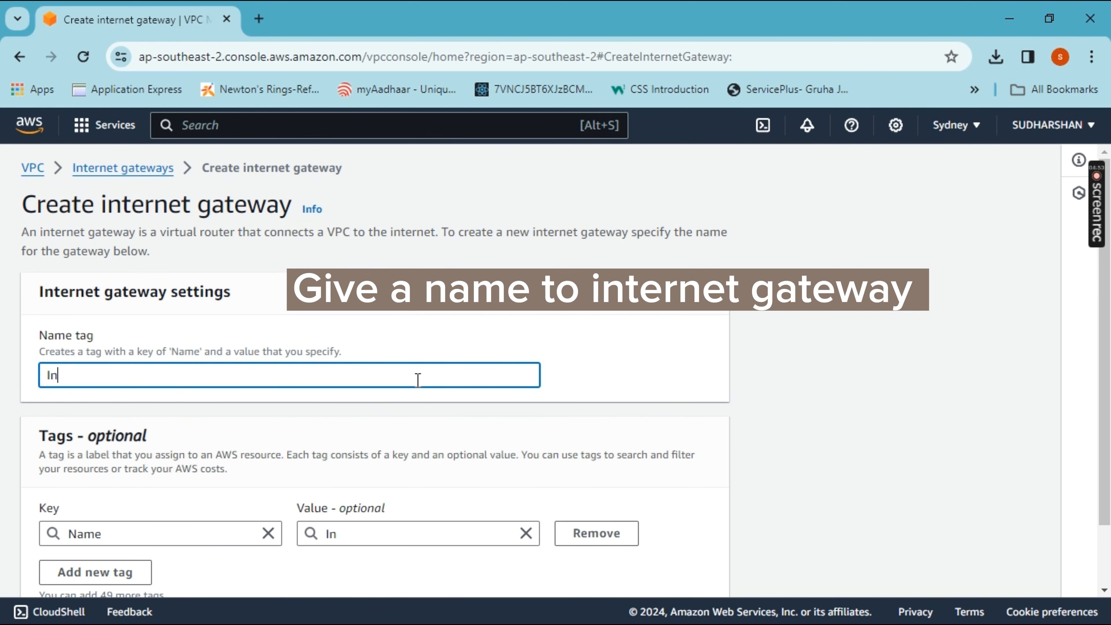
text(ternet gatway)
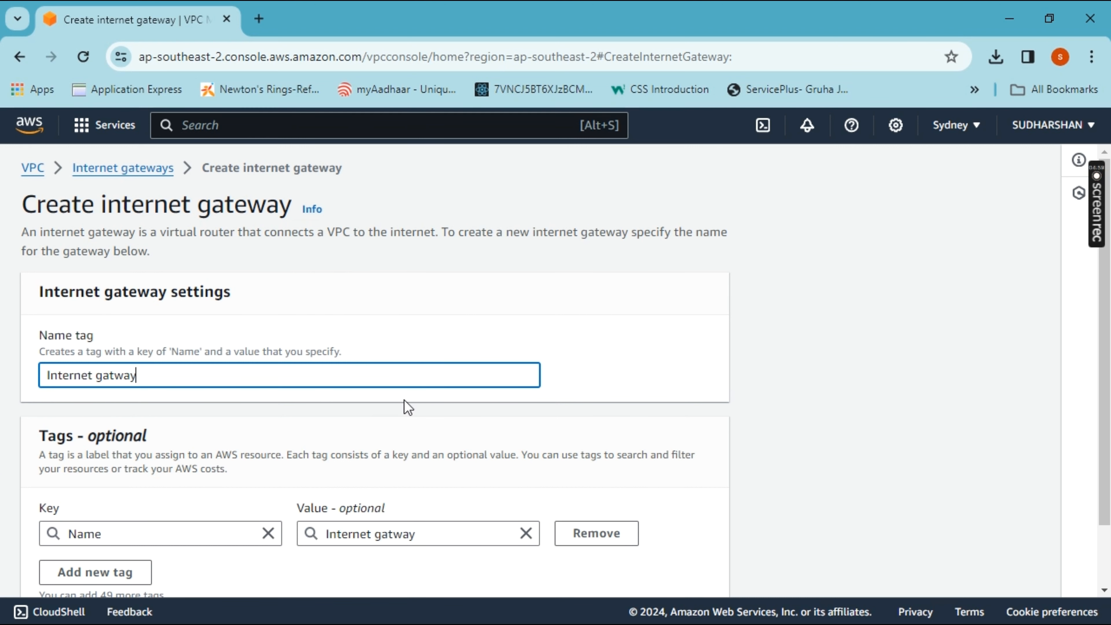
scroll(525, 481, down, 2)
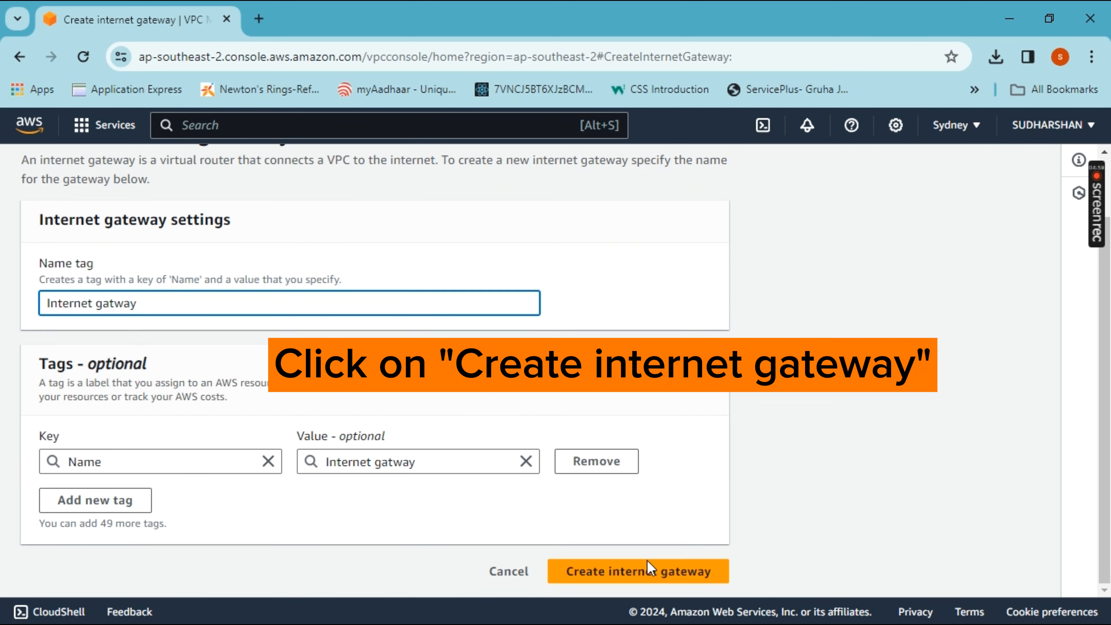
click(660, 571)
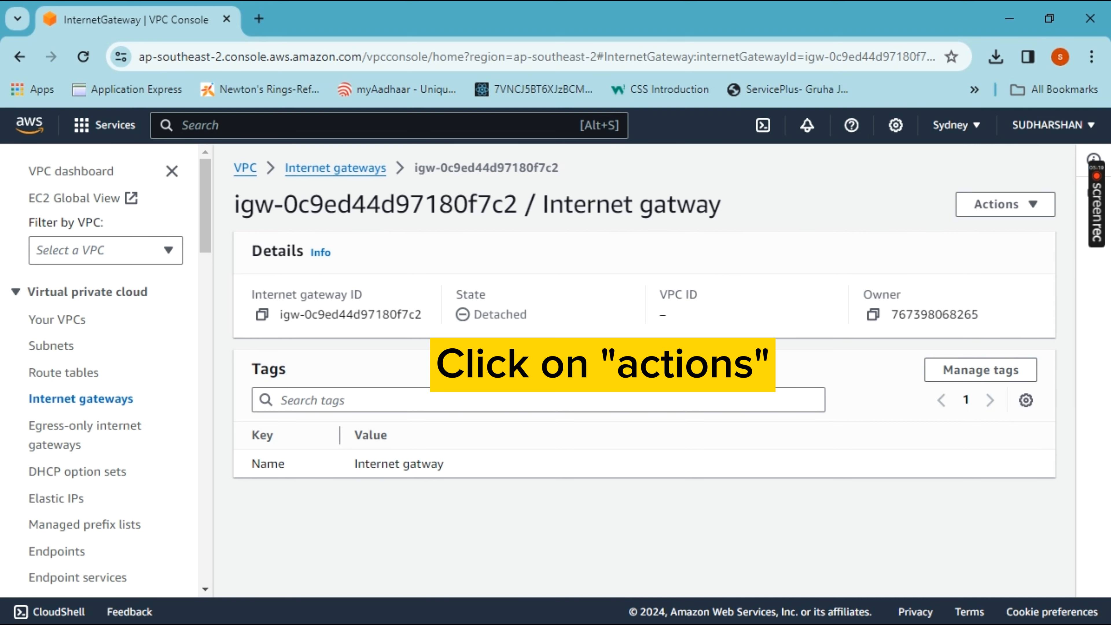
Step: Attach the new internet gateway to the VPC myVPC
click(996, 215)
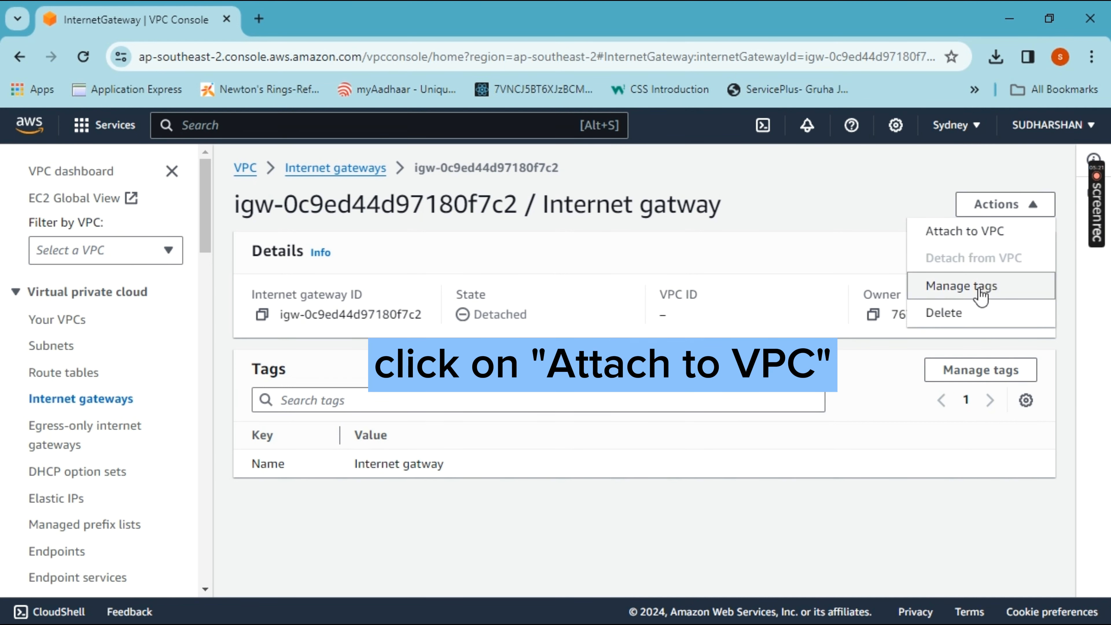
click(958, 233)
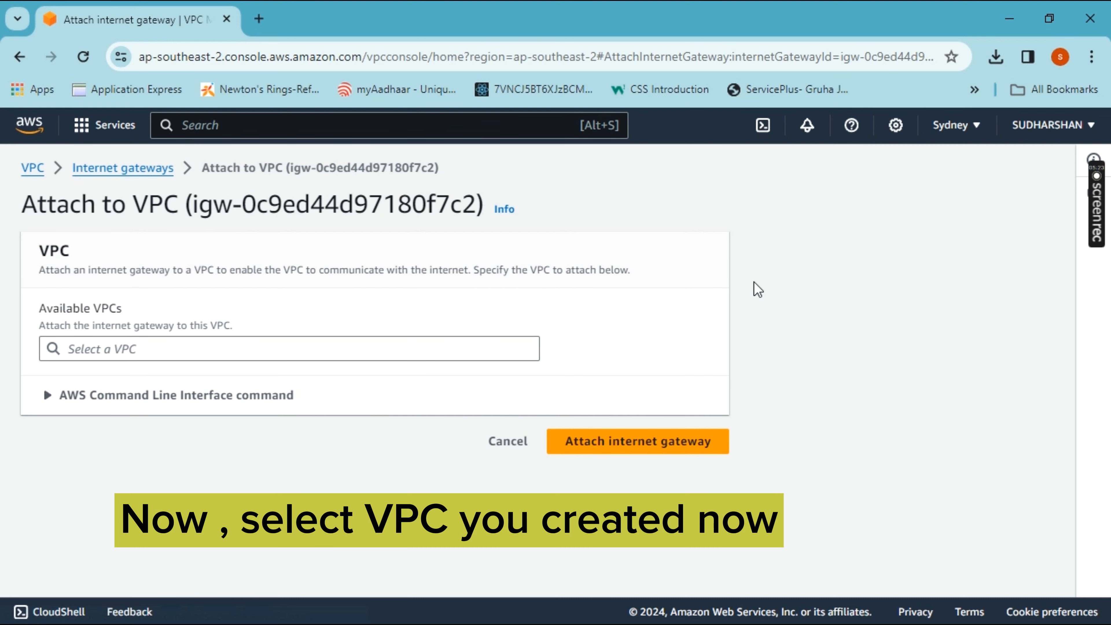
click(311, 344)
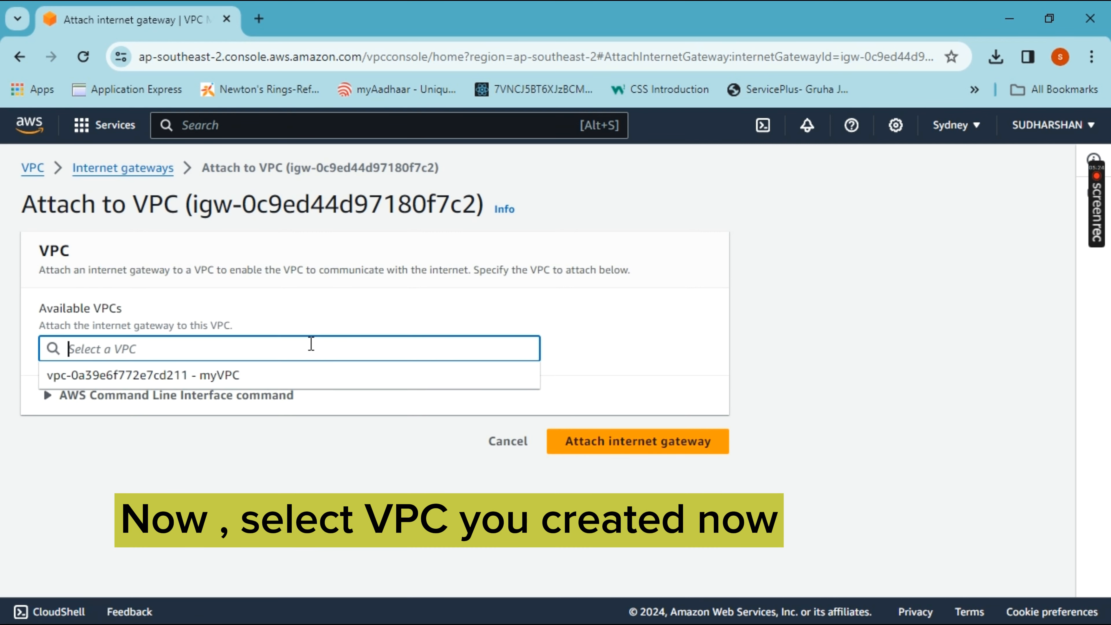
click(296, 387)
click(622, 451)
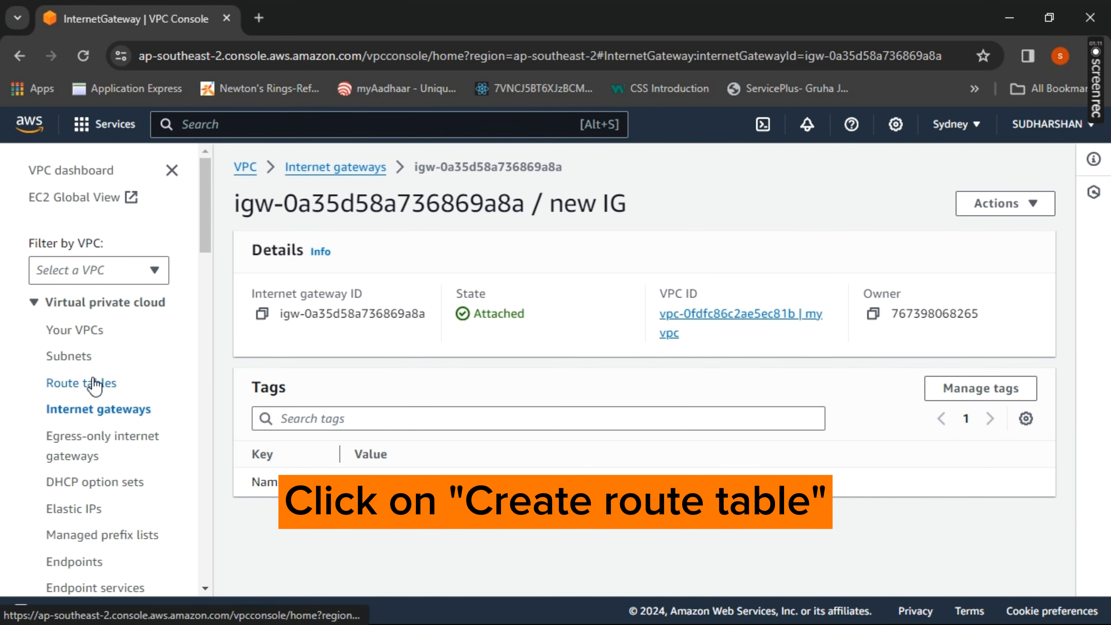
Step: Start creating a route table and name it "new routetable"
click(94, 385)
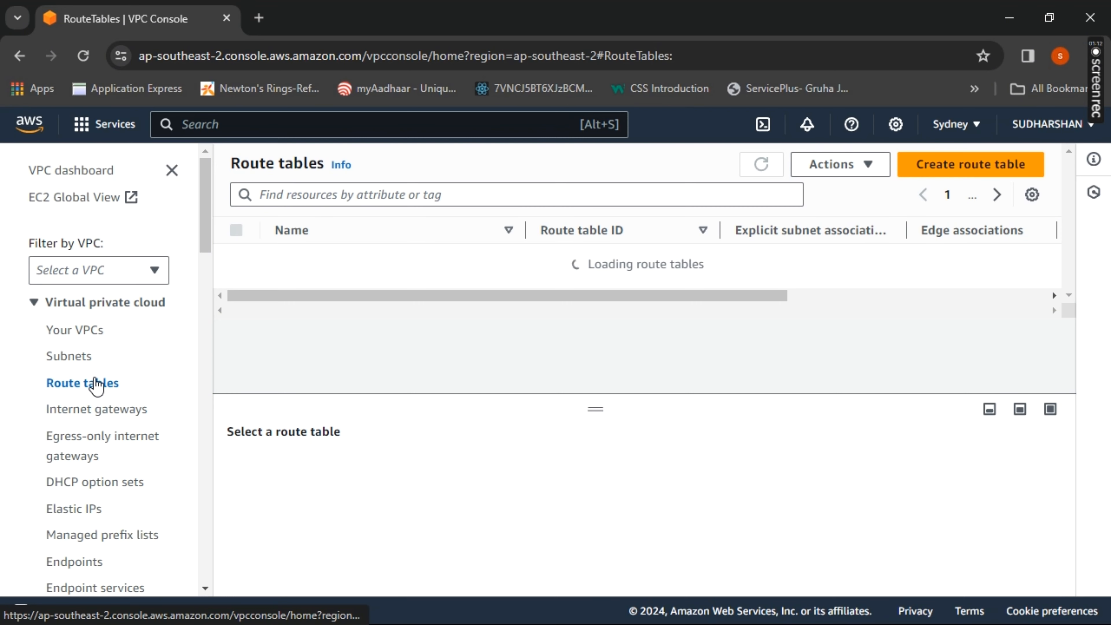
click(1002, 168)
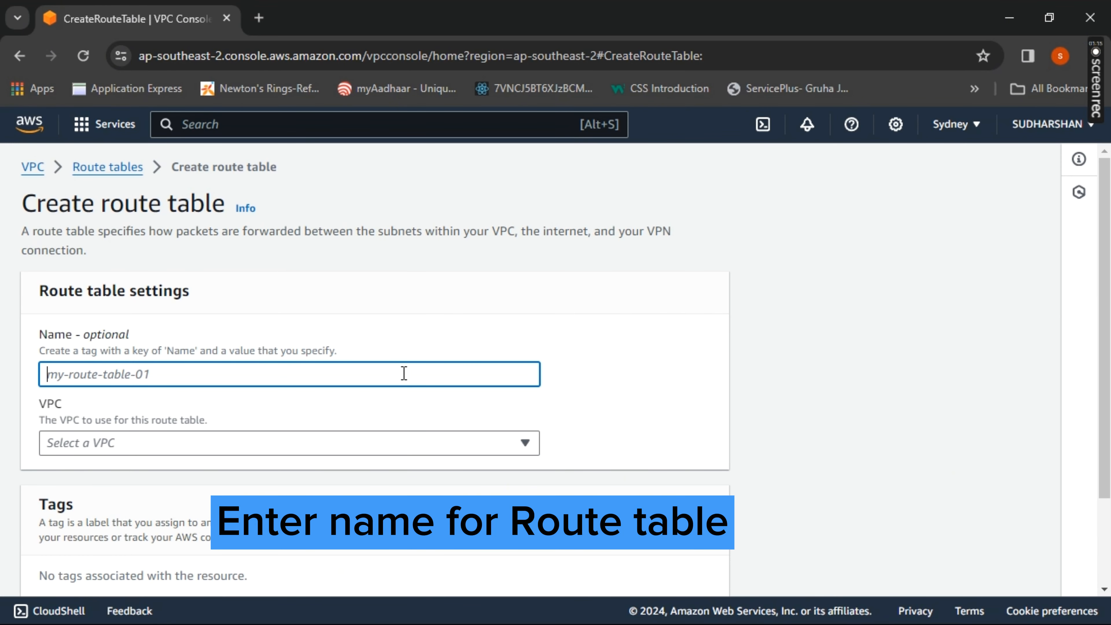
text(new)
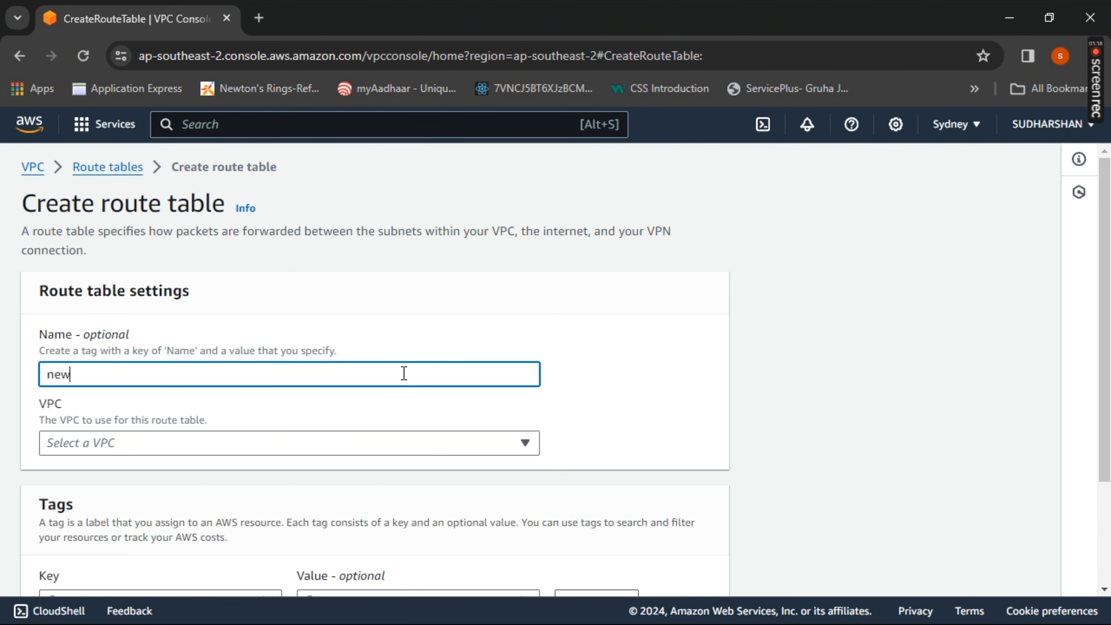
text( route)
key(BackSpace)
text(table)
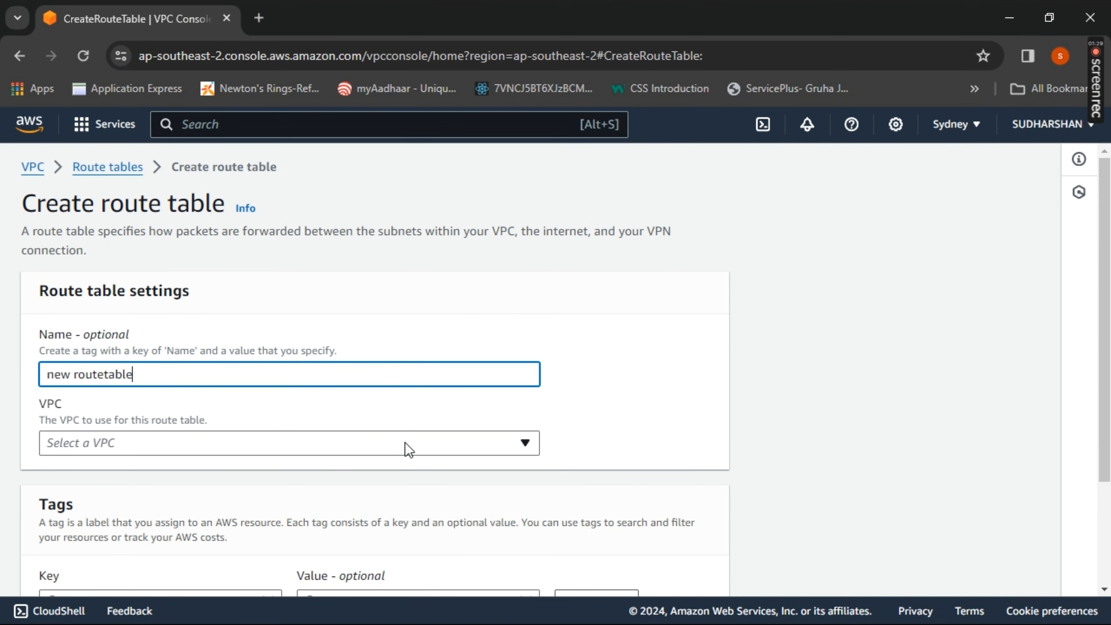
Step: Choose the VPC named "my vpc" for the route table and create the table
click(404, 443)
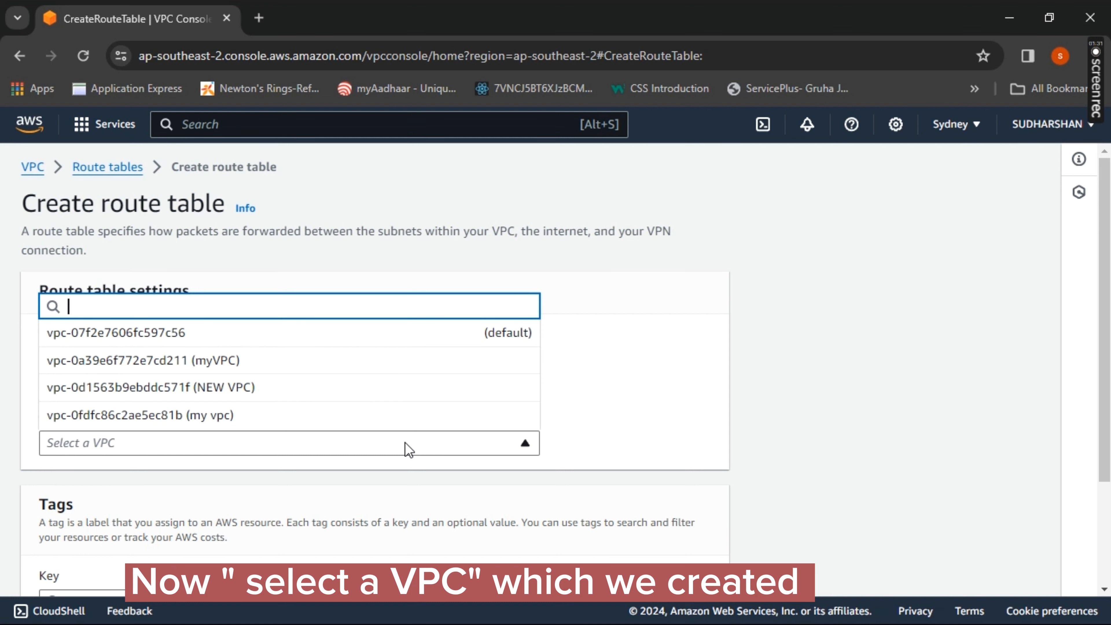
click(422, 363)
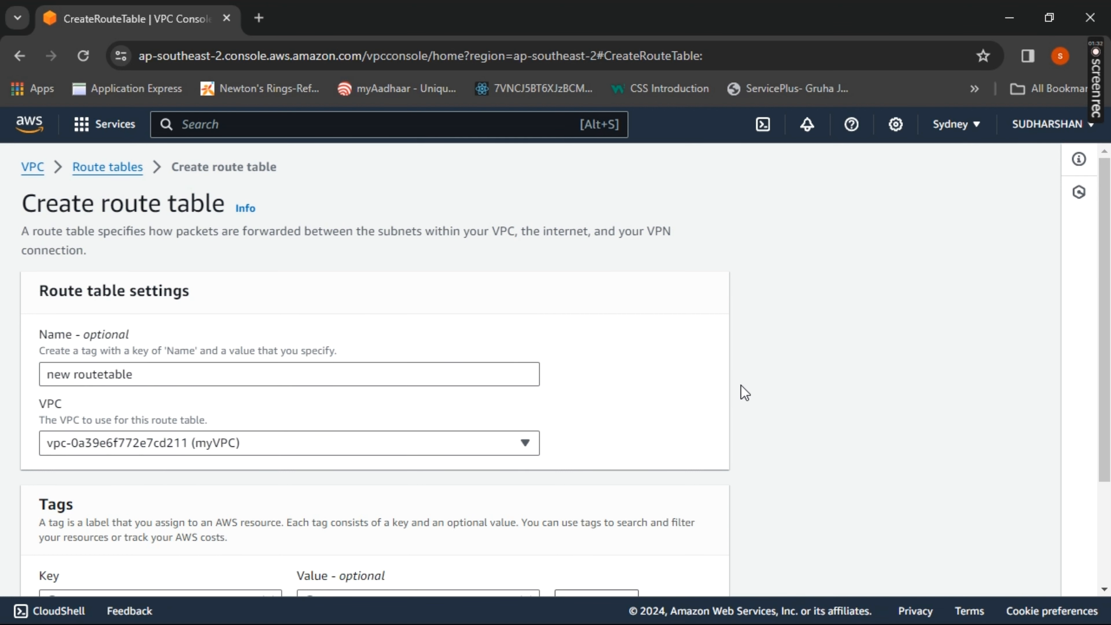
click(525, 446)
click(472, 423)
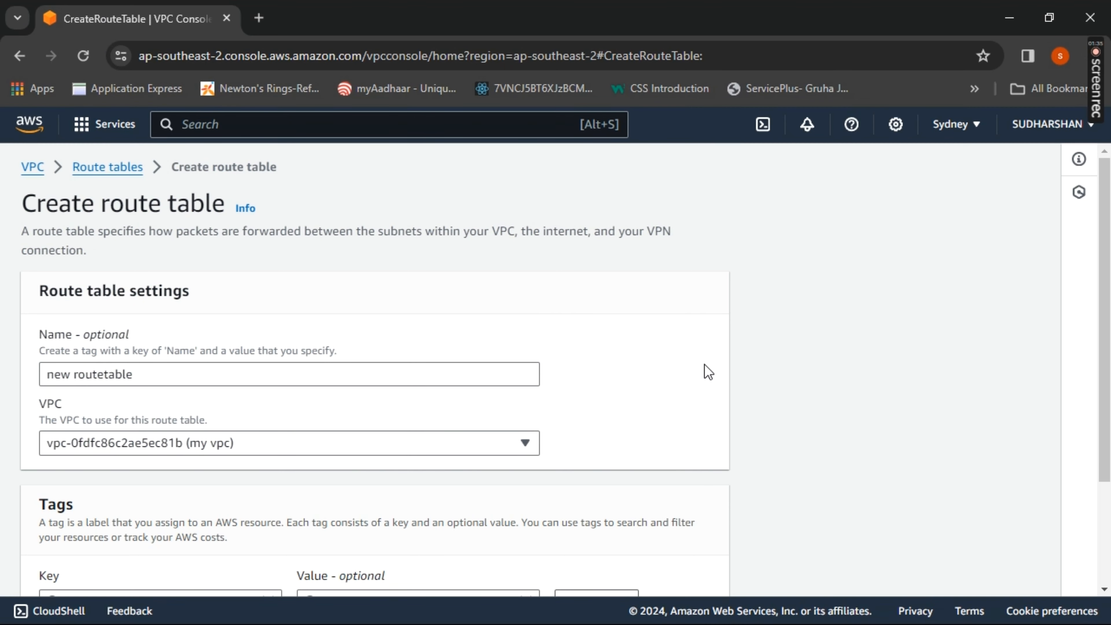
scroll(709, 372, down, 3)
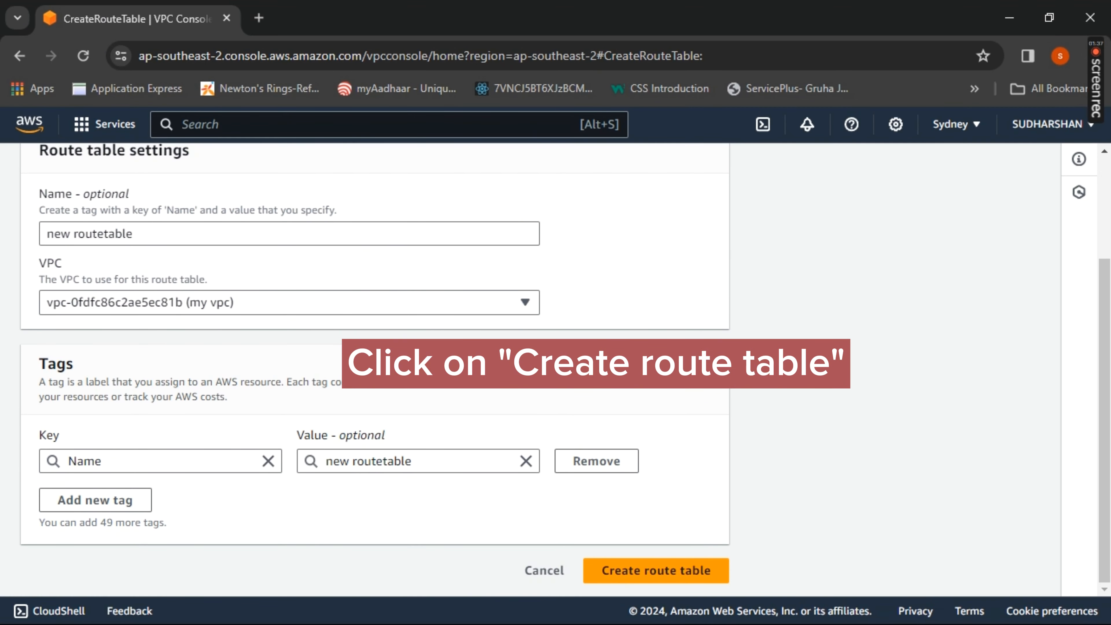
click(664, 578)
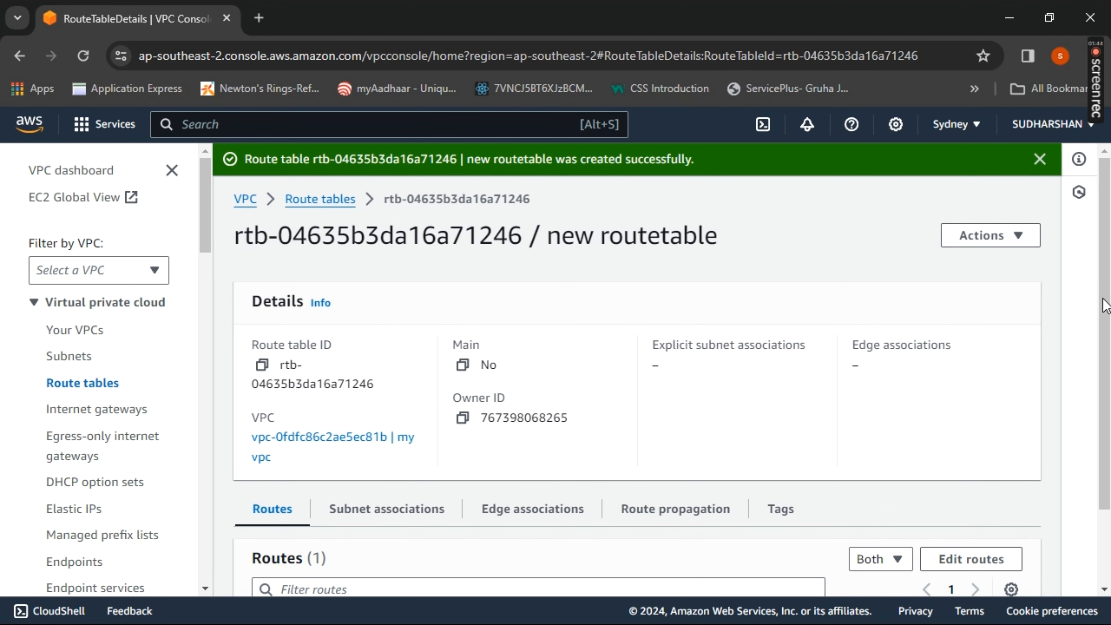
Step: Add a route for destination 0.0.0.0/0 targeting the internet gateway named "new IG" to the new route table and save the changes
drag(1106, 305, 1108, 396)
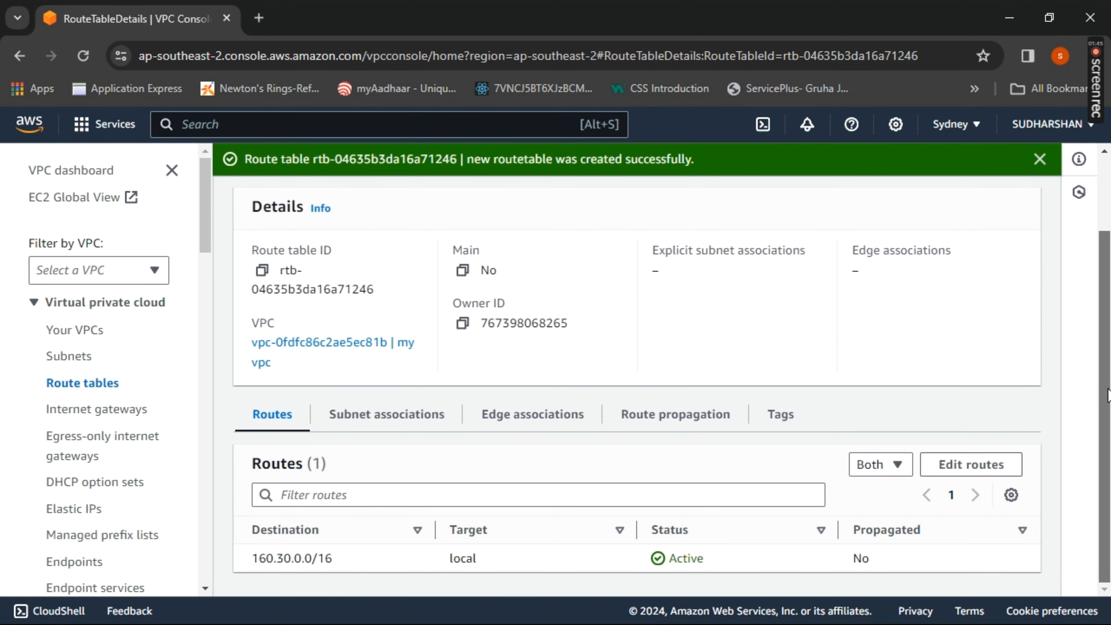
click(955, 473)
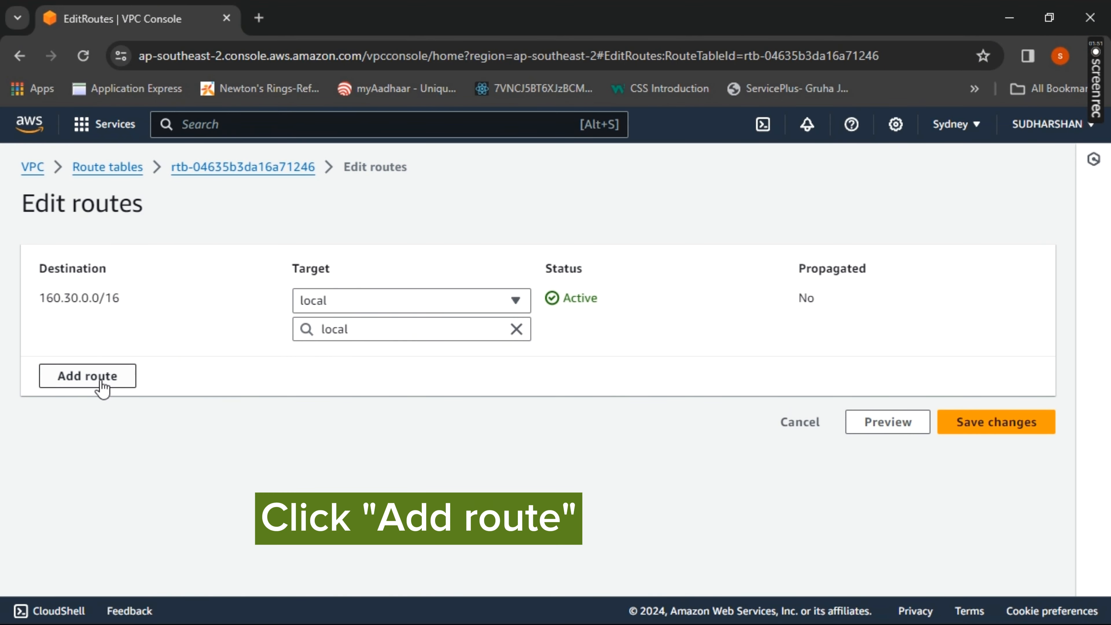
click(101, 385)
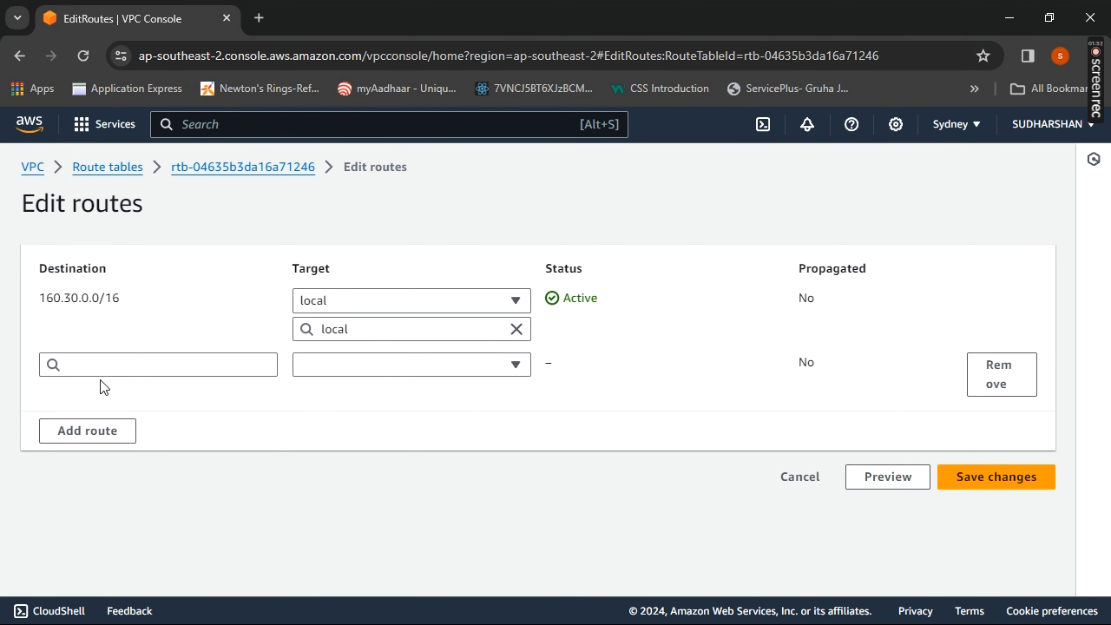
click(152, 367)
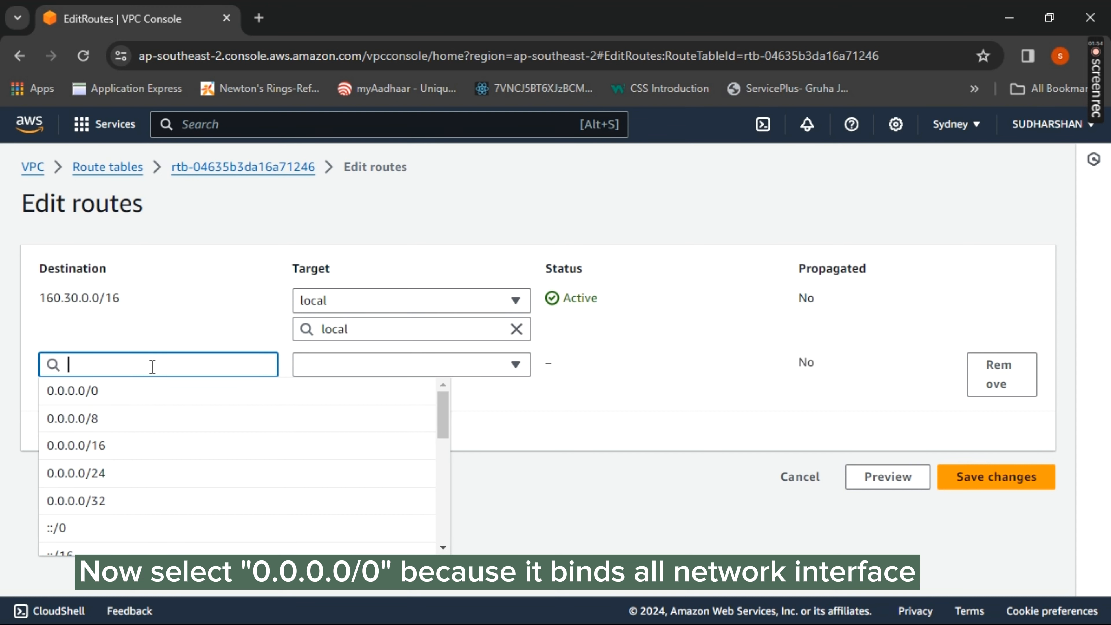
click(157, 397)
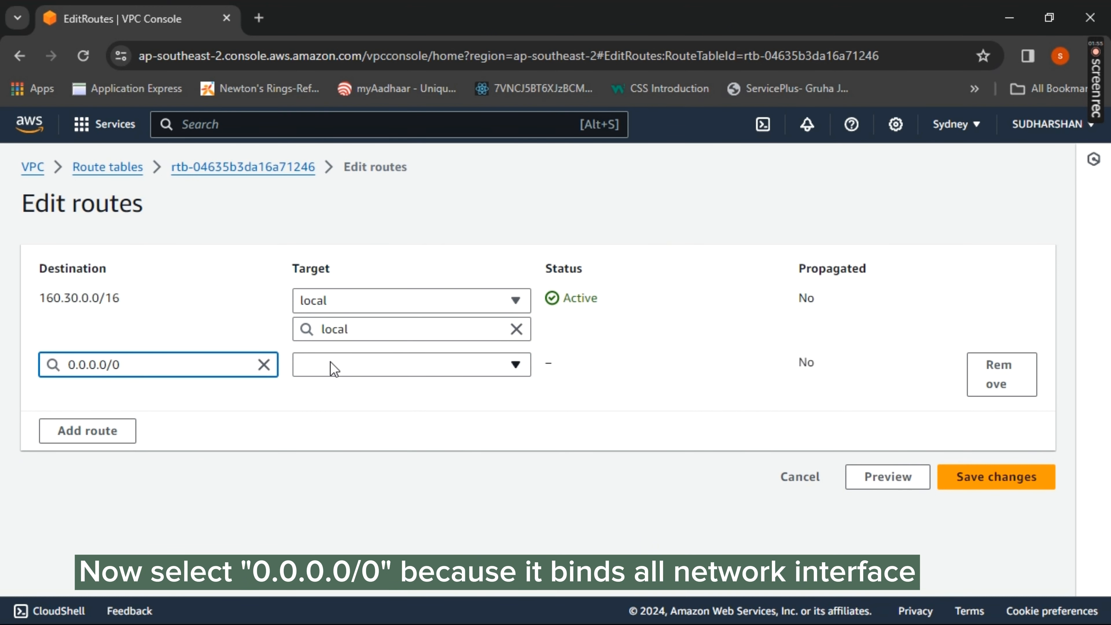
click(334, 369)
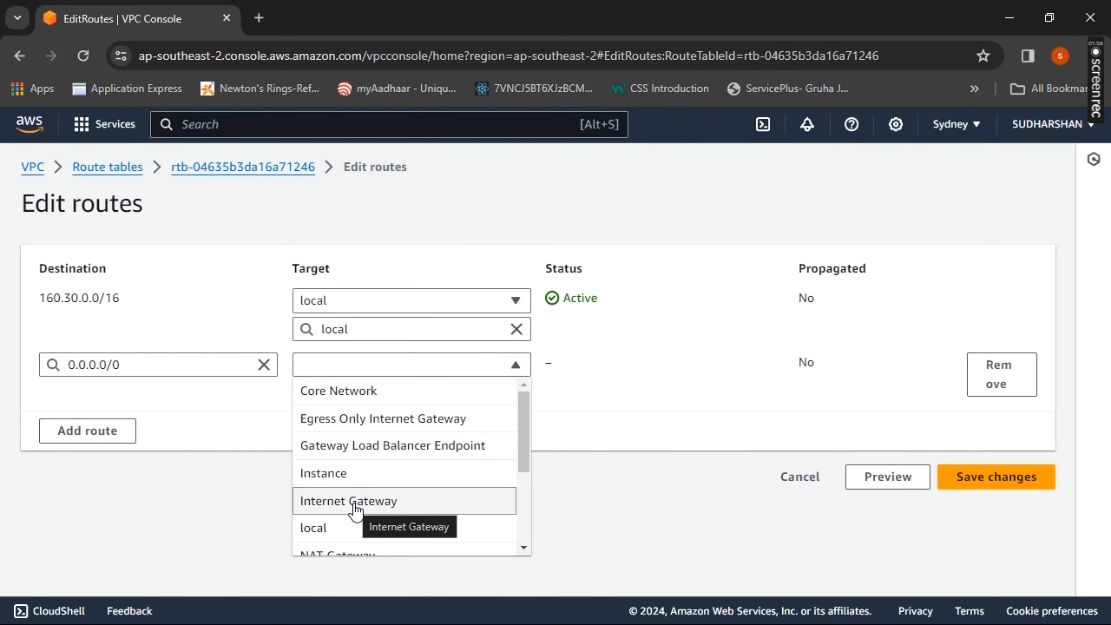
click(391, 503)
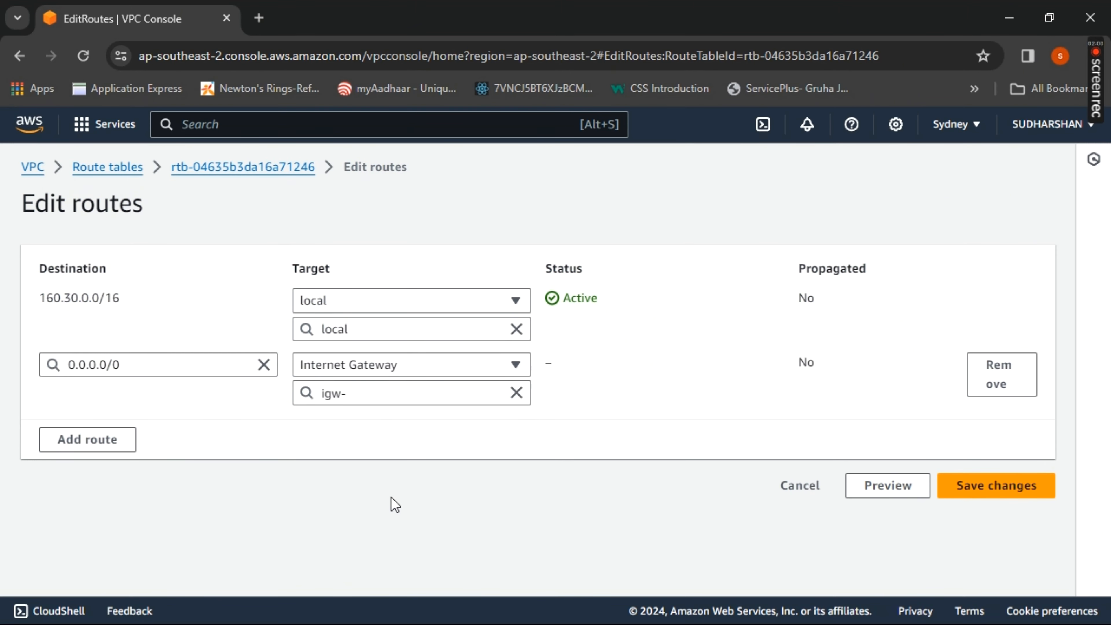
click(446, 397)
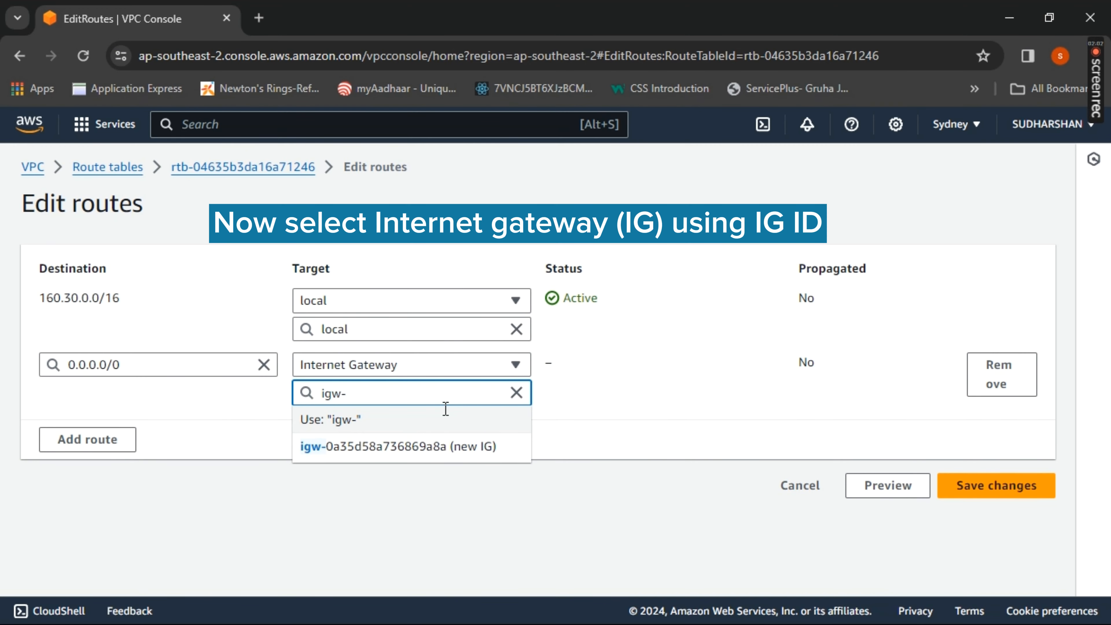
click(444, 454)
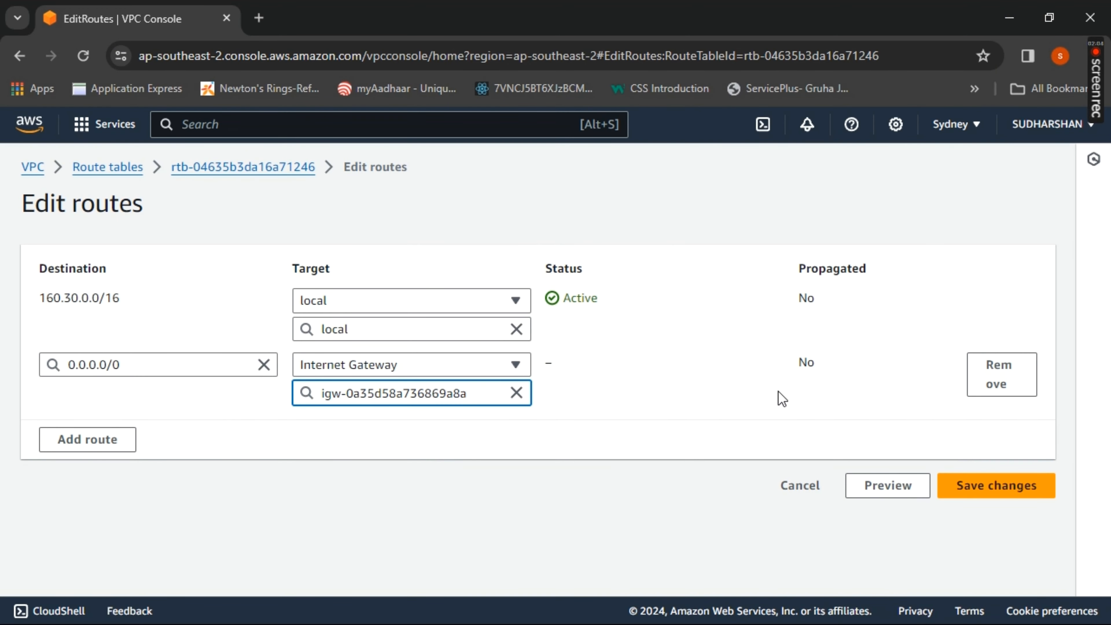
click(959, 495)
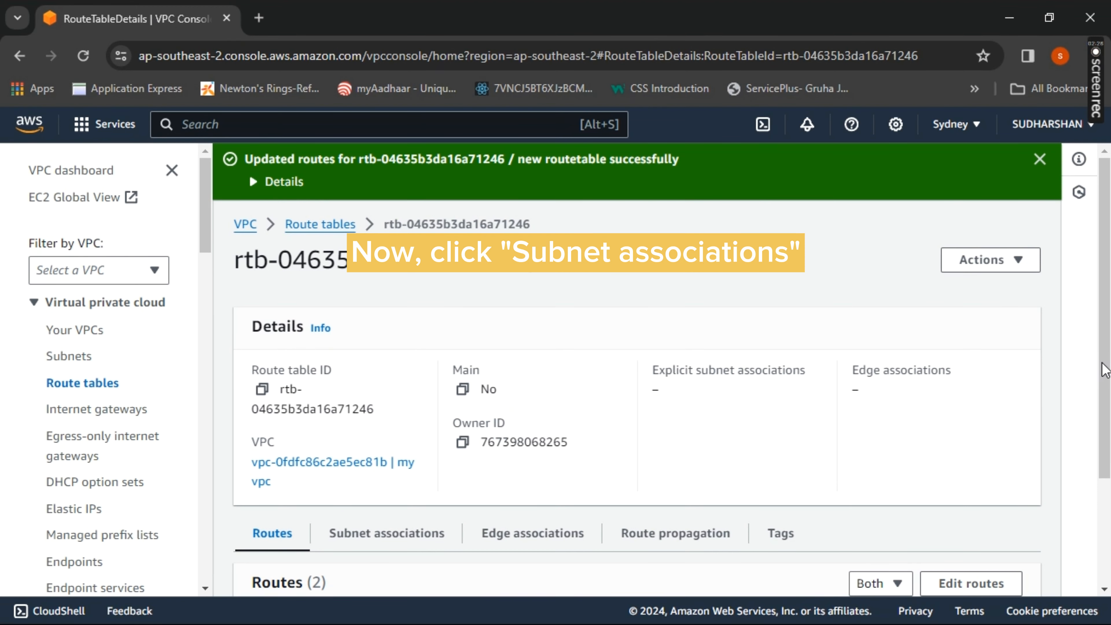
Step: Associate the subnet "new subnet 1" with the route table and save the association
scroll(1105, 369, down, 3)
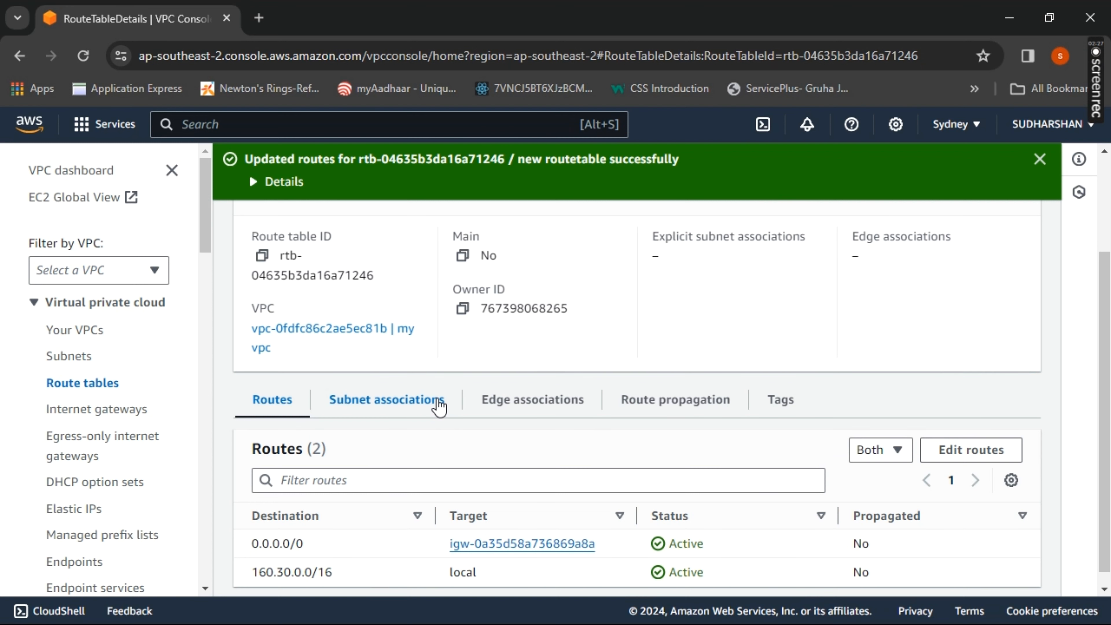
click(438, 407)
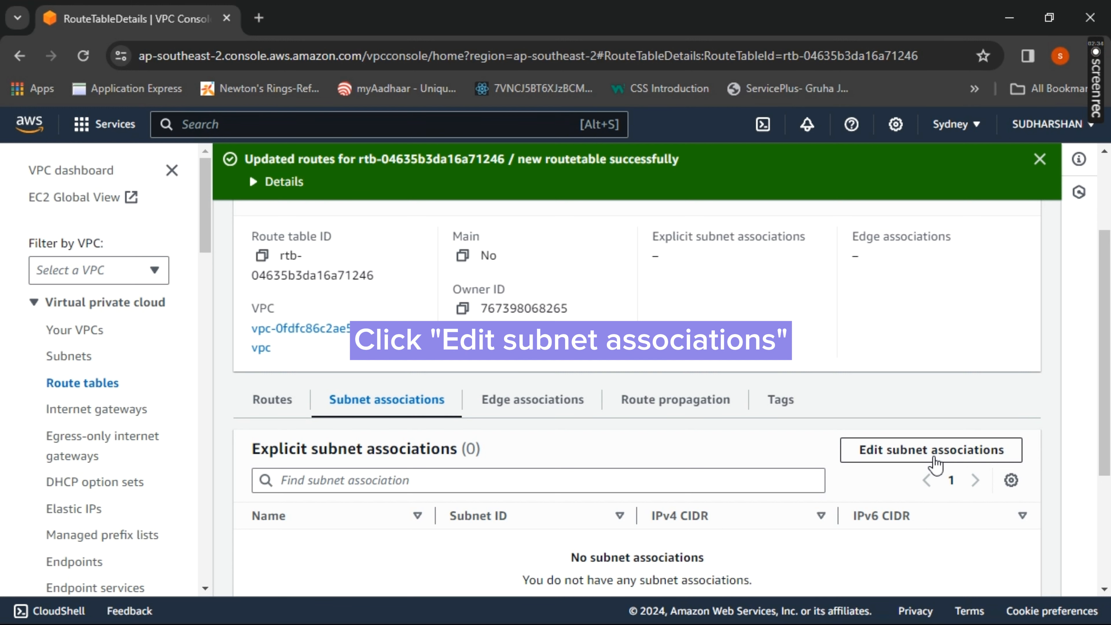
click(935, 455)
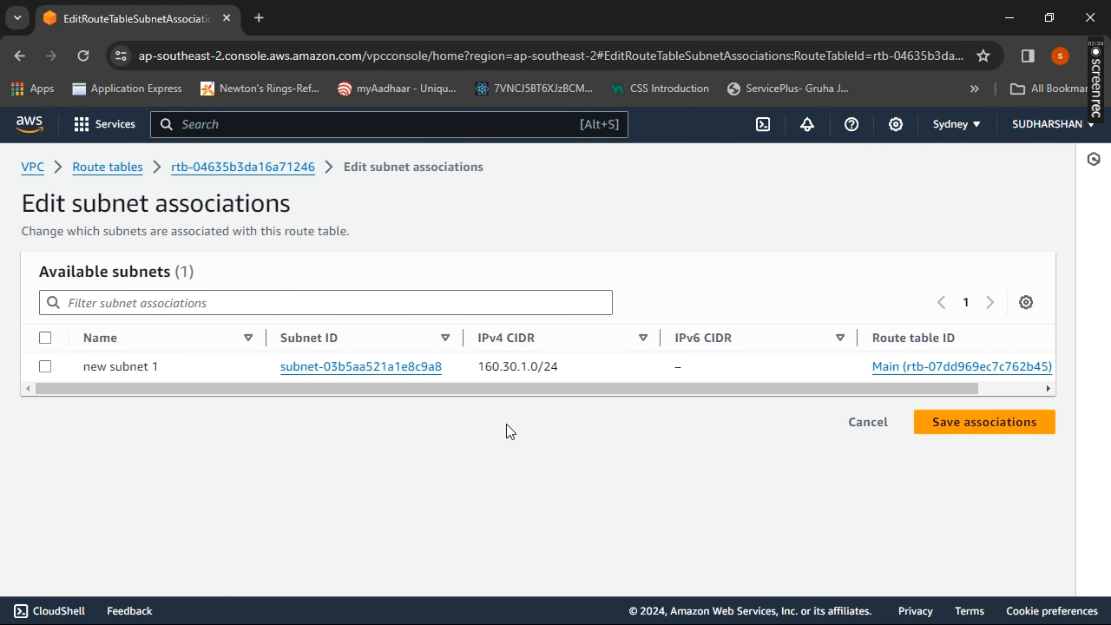
click(45, 367)
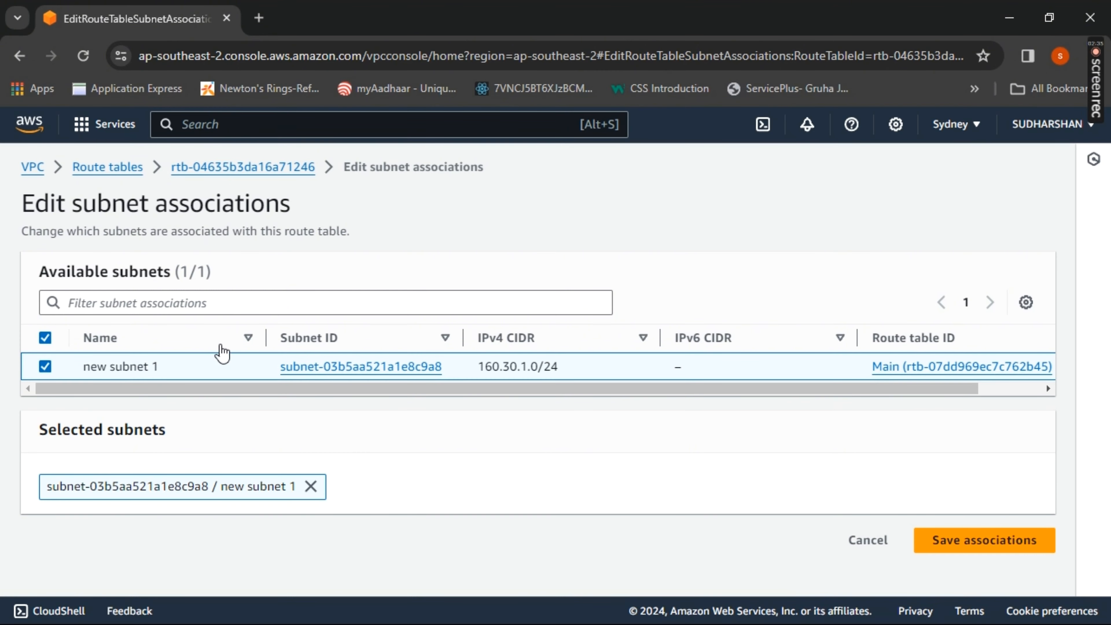
click(992, 554)
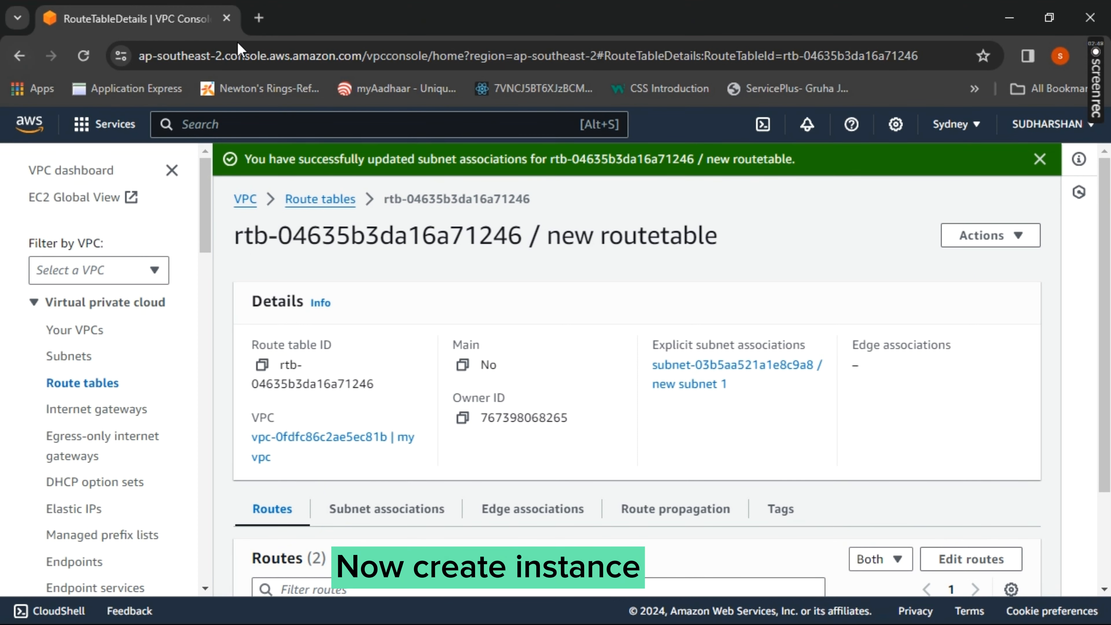
Step: Go to the EC2 instances, start launching a new instance and name it "newvpc ec2"
click(242, 125)
text(ec2)
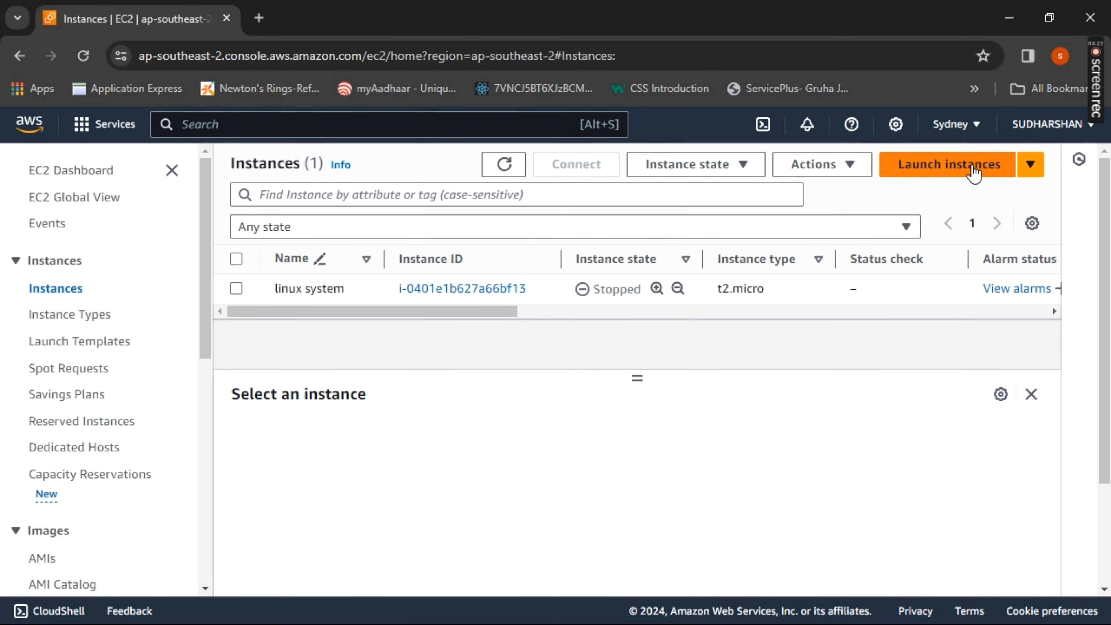
click(974, 173)
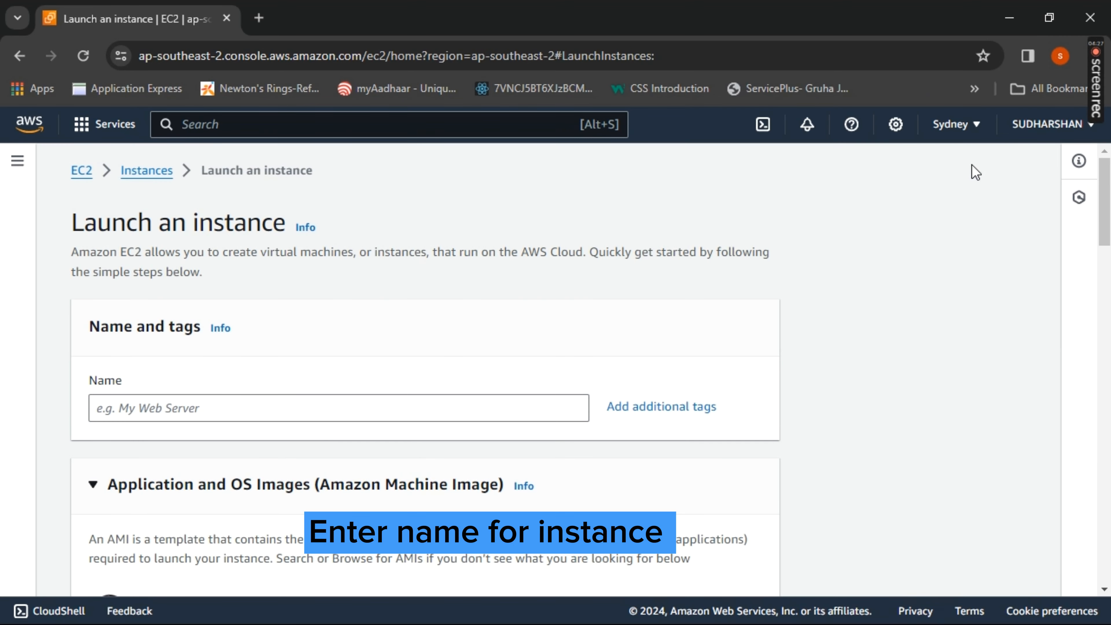
scroll(941, 219, down, 3)
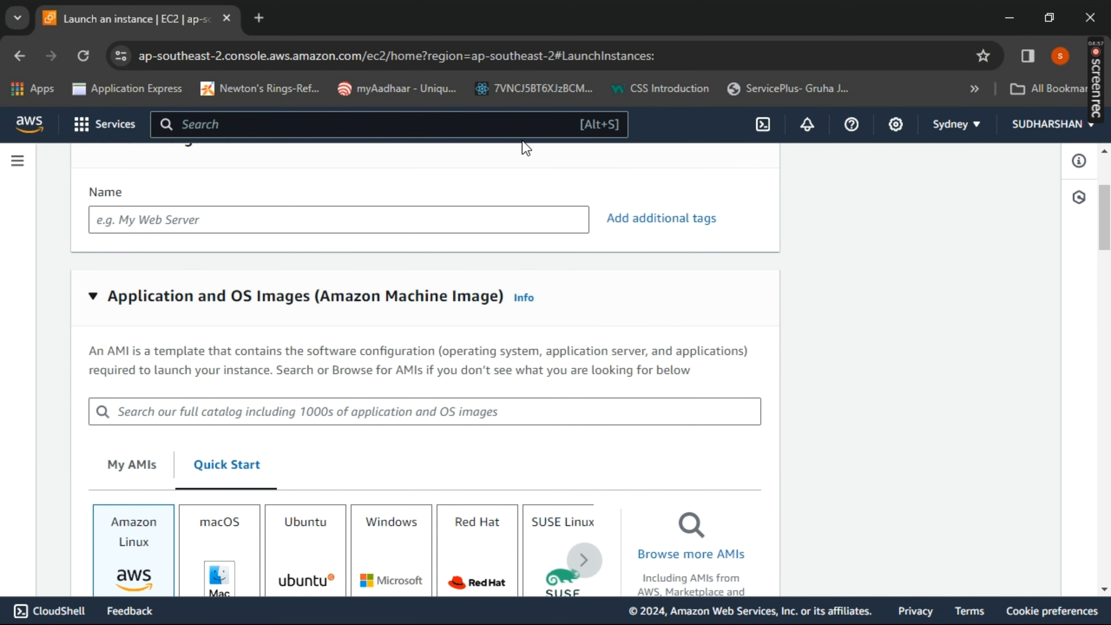
click(506, 218)
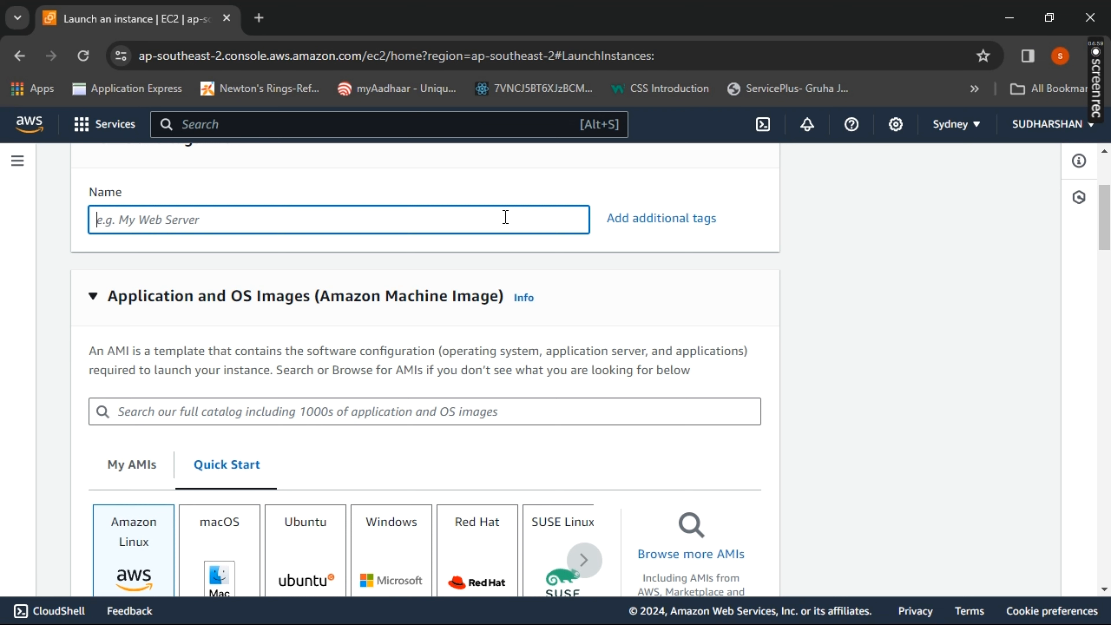
text(new)
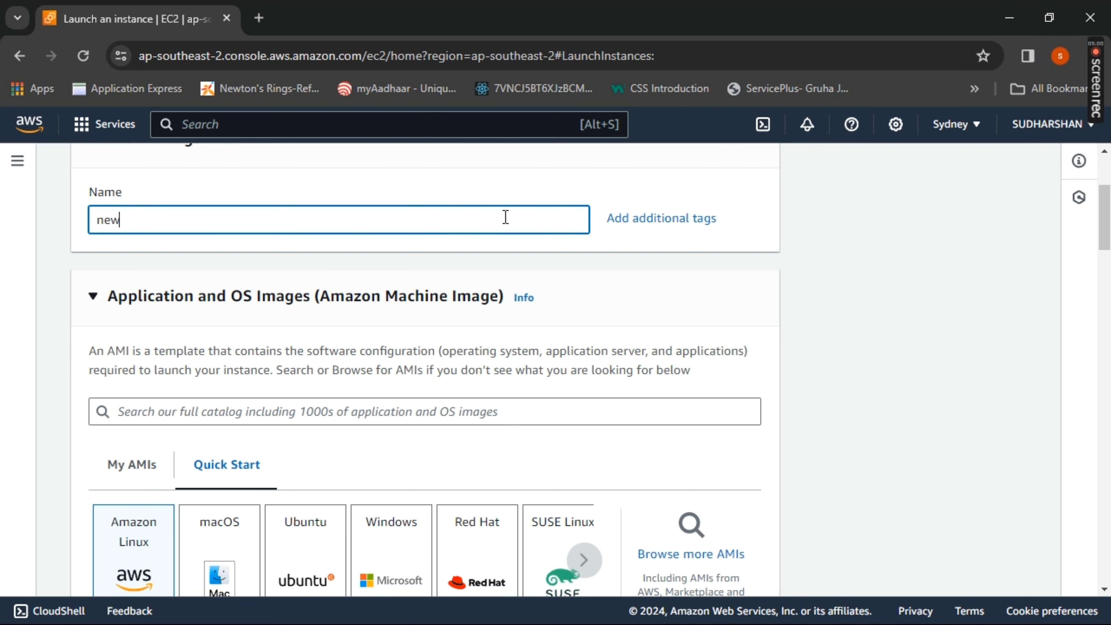
text(vpc ec2)
click(975, 284)
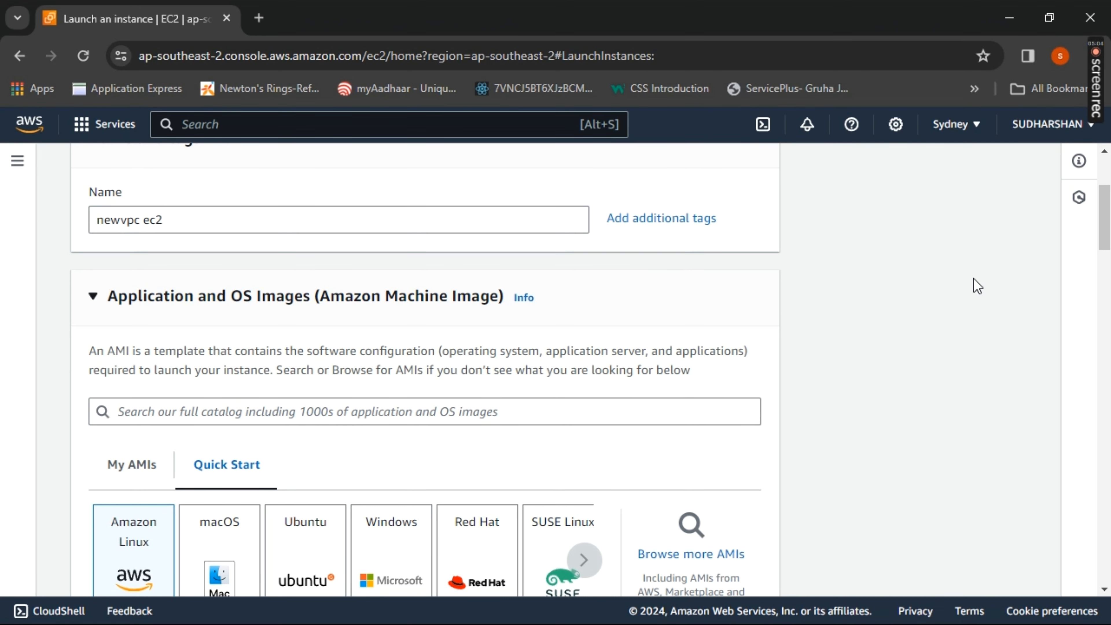
Step: Create a new key pair named "newvpckey" in .ppk format for the instance login
scroll(977, 284, down, 8)
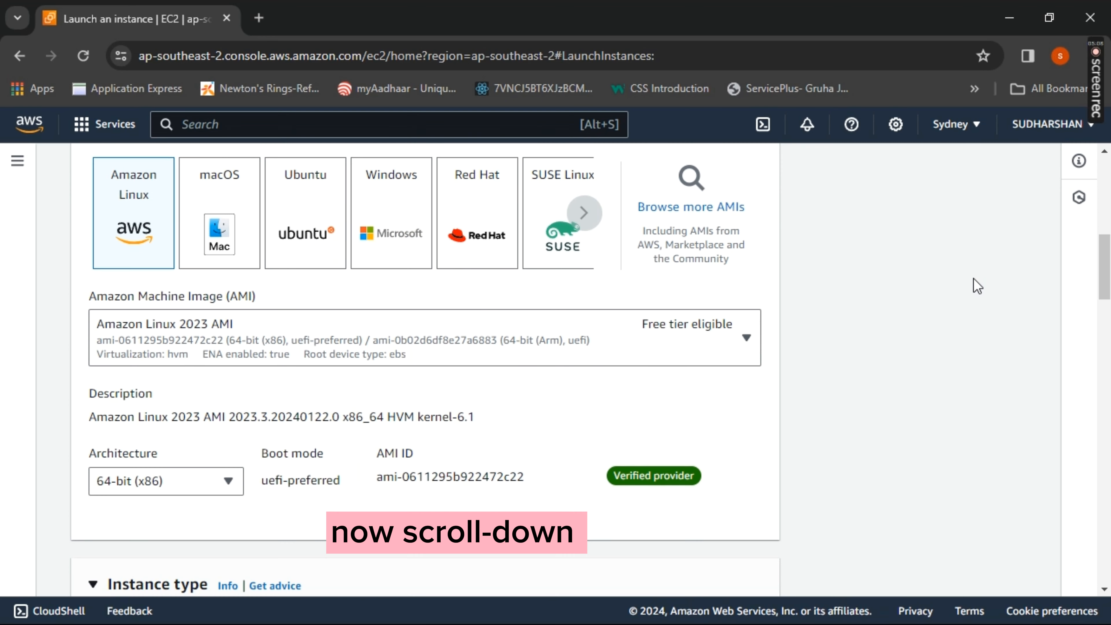
scroll(978, 287, down, 10)
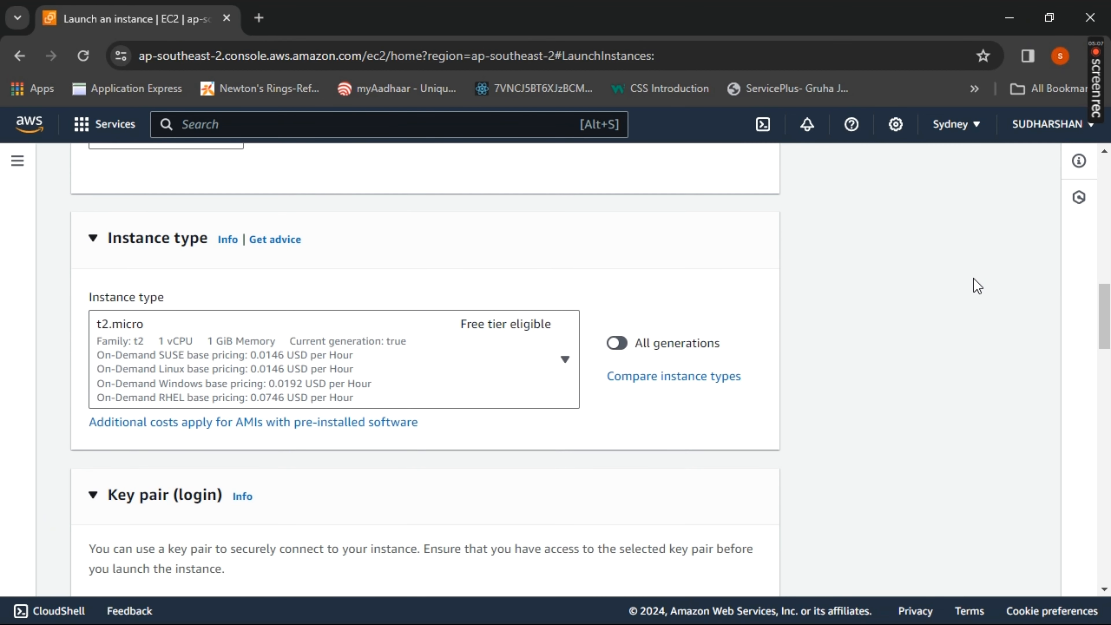
scroll(976, 286, down, 5)
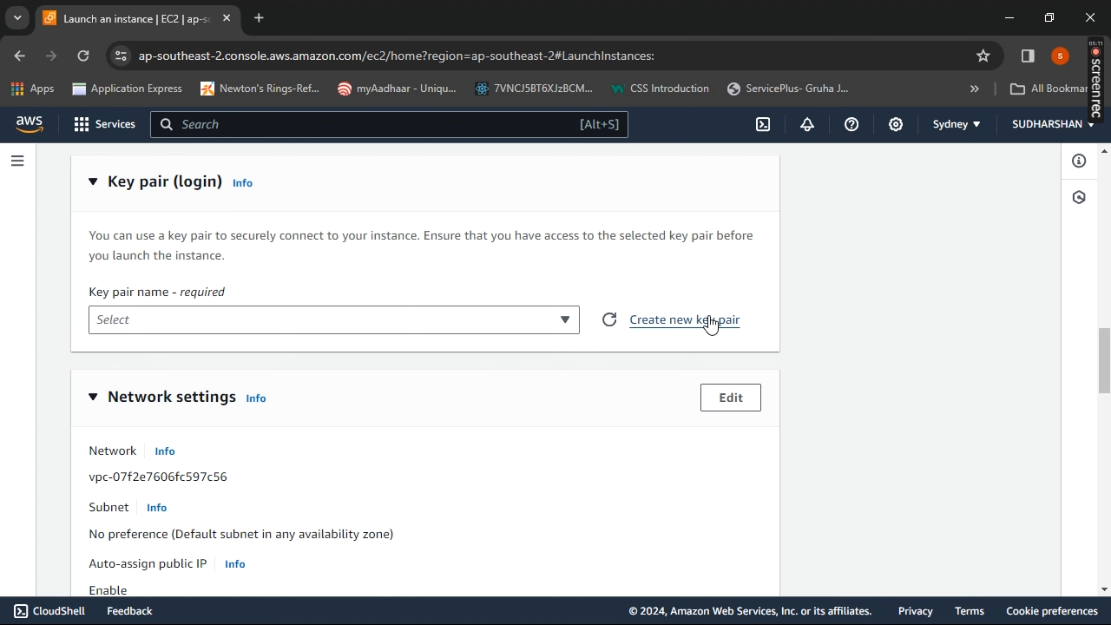
click(712, 324)
click(708, 280)
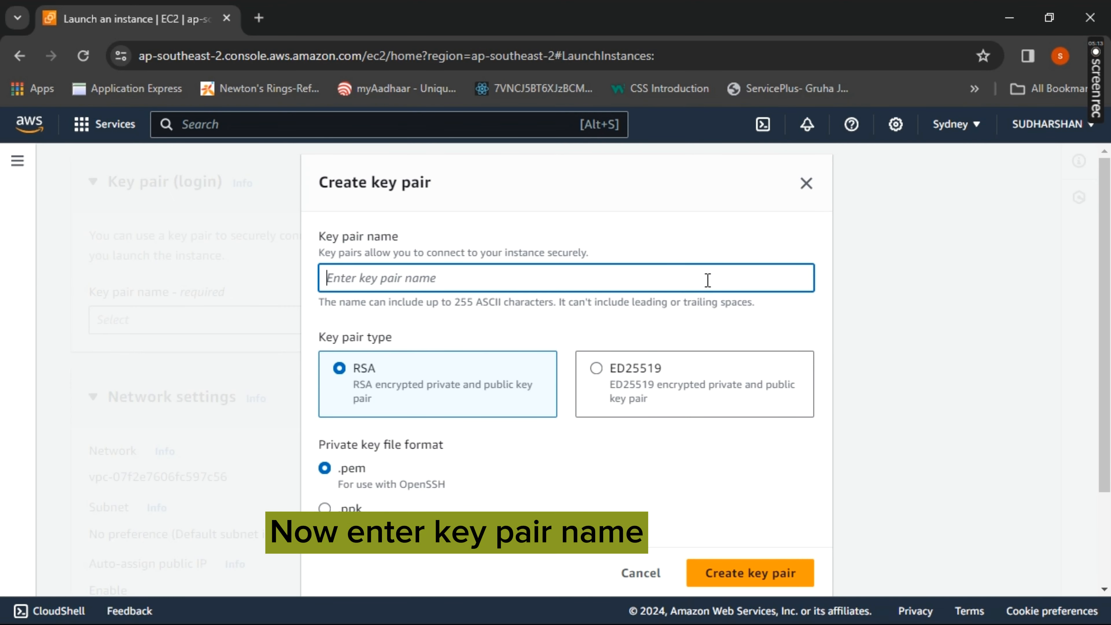
text(new)
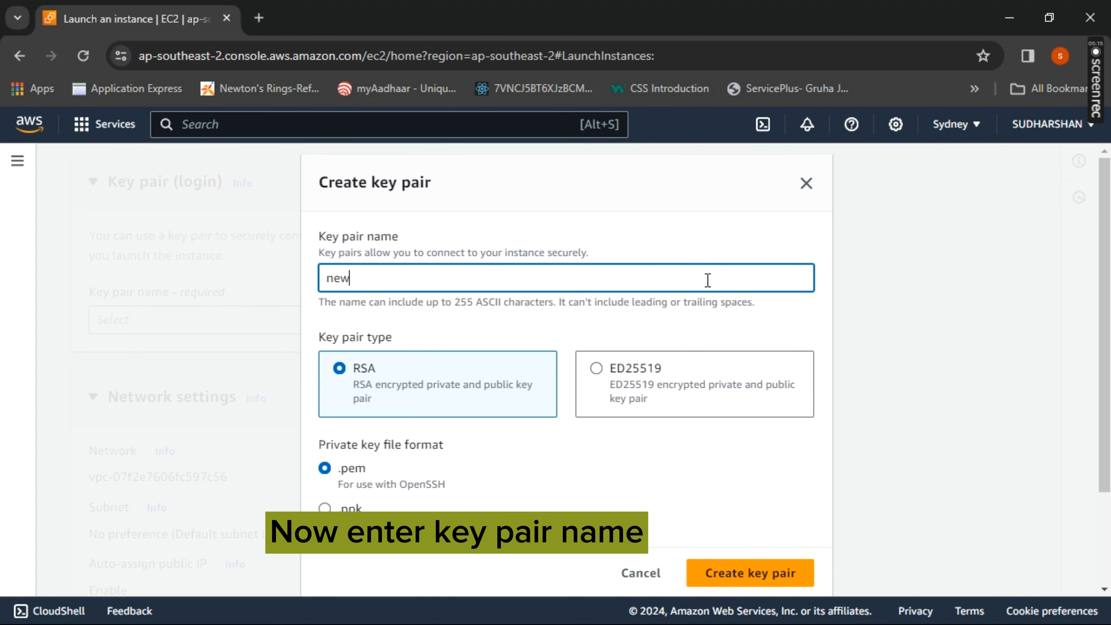
text(vpcke)
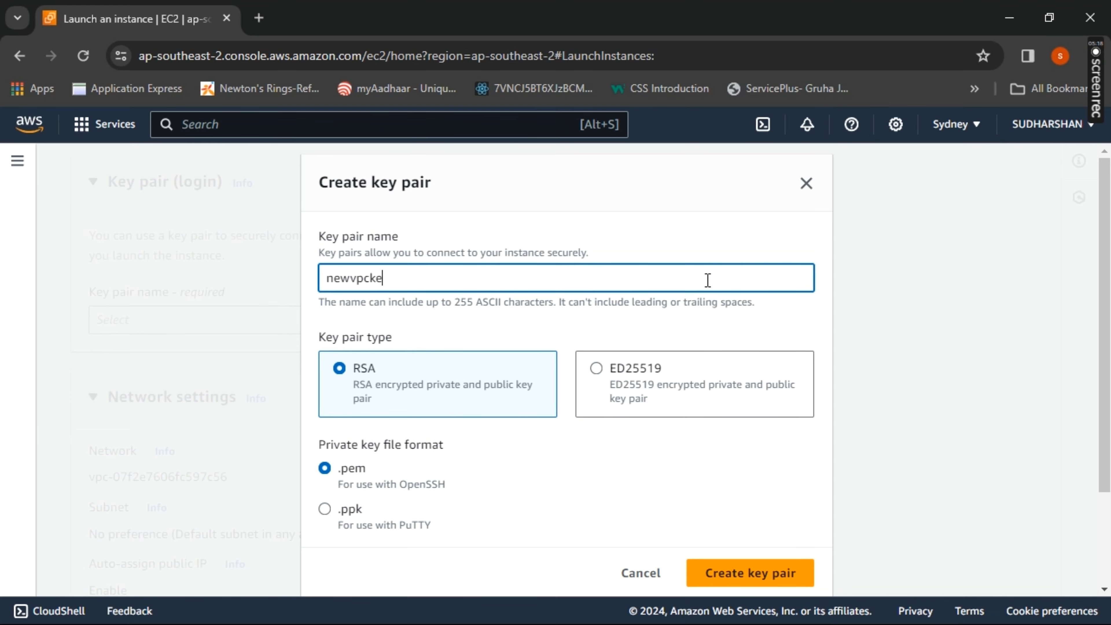
text(y)
click(325, 510)
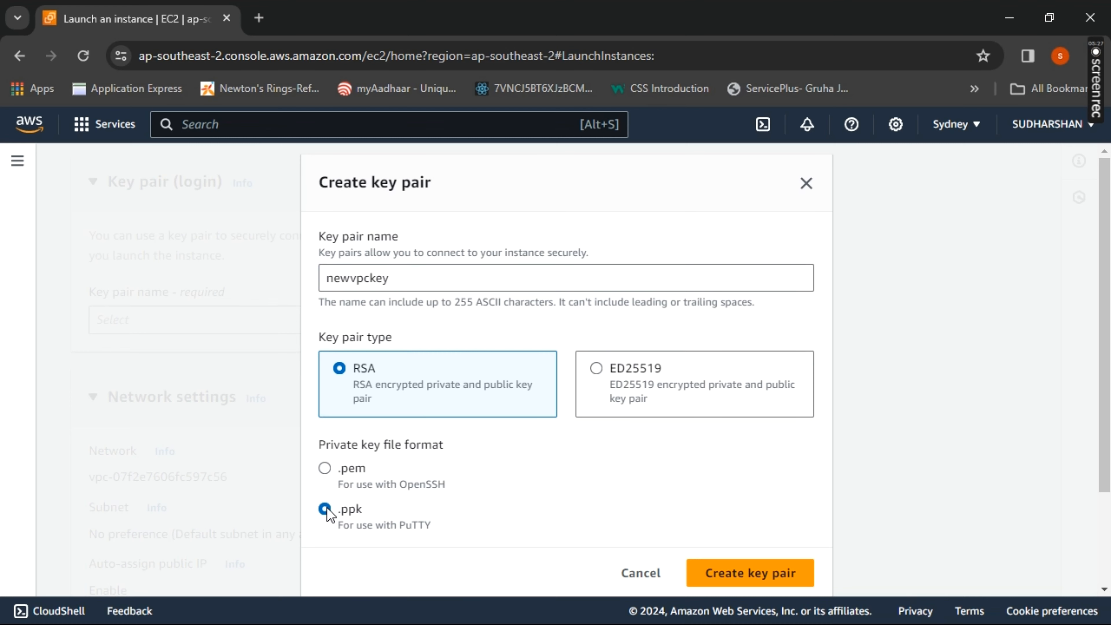
click(772, 575)
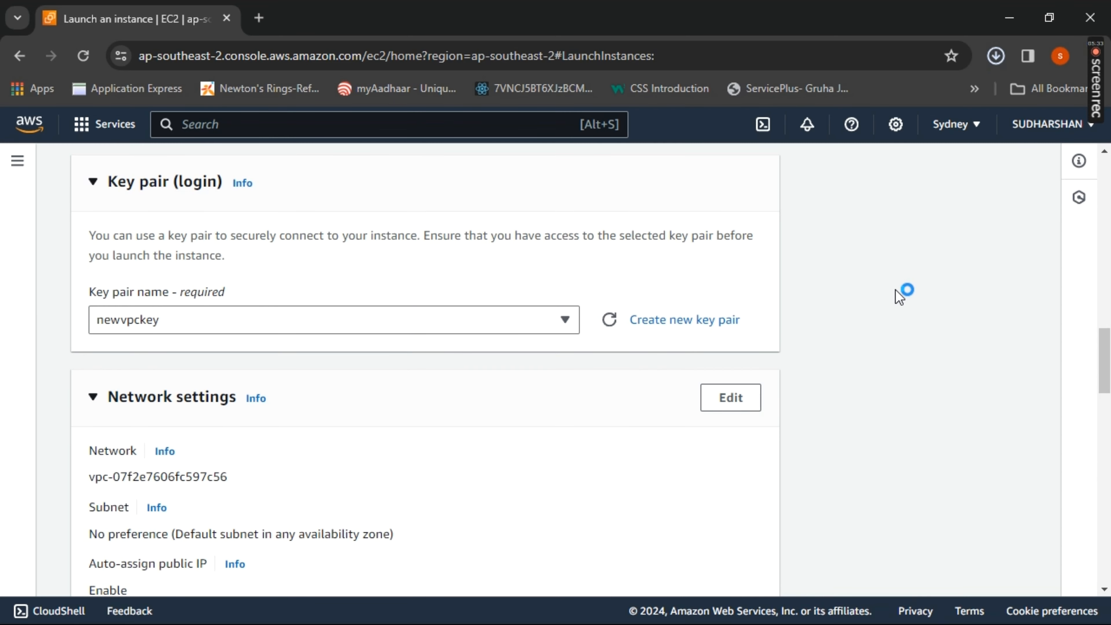
Step: Edit the instance's network settings to use the VPC named "my vpc" (160.30.0.0/16)
scroll(900, 298, down, 1)
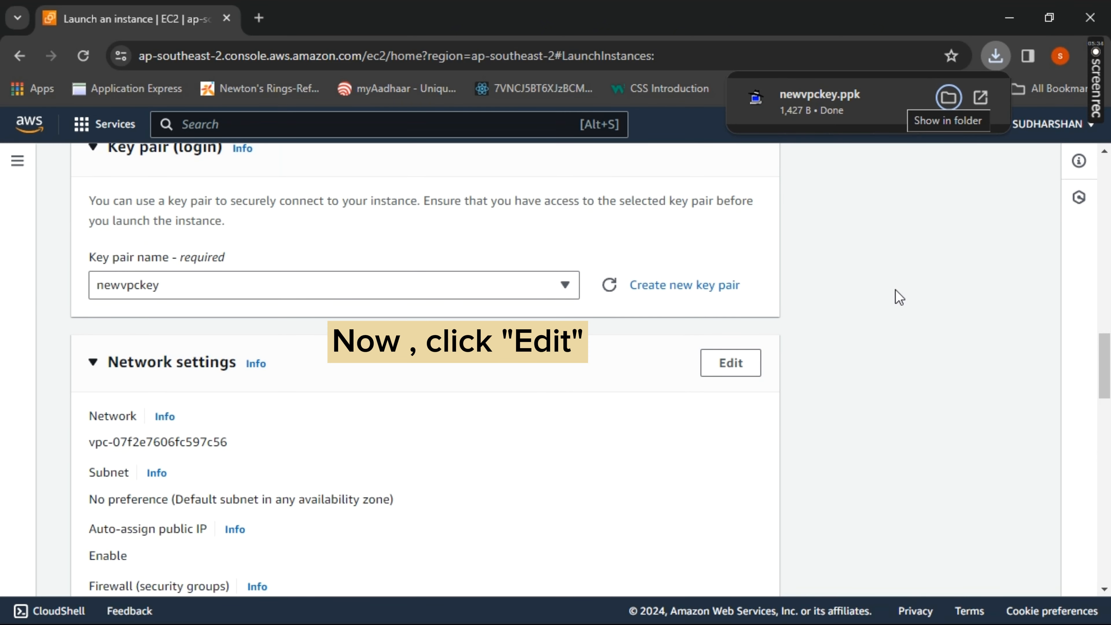
scroll(855, 265, down, 3)
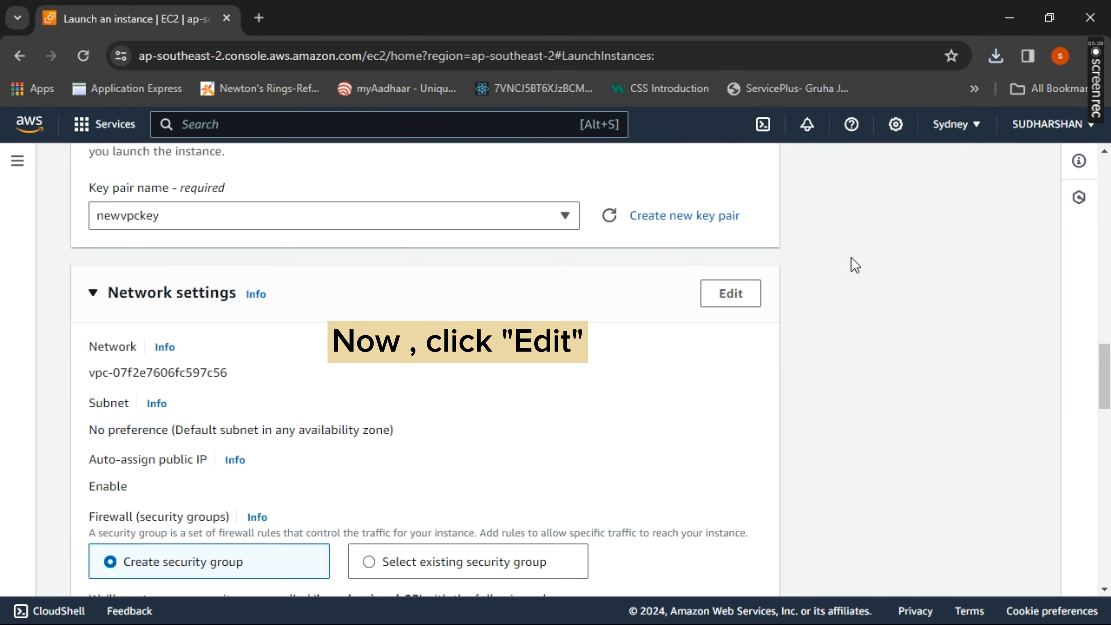
scroll(855, 265, down, 2)
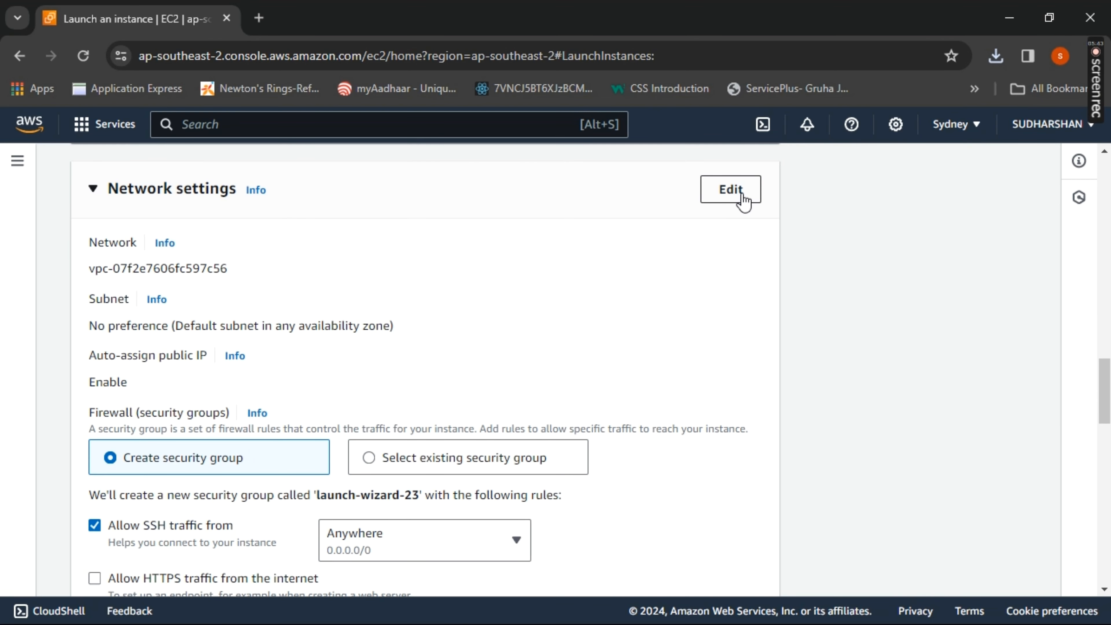
click(742, 197)
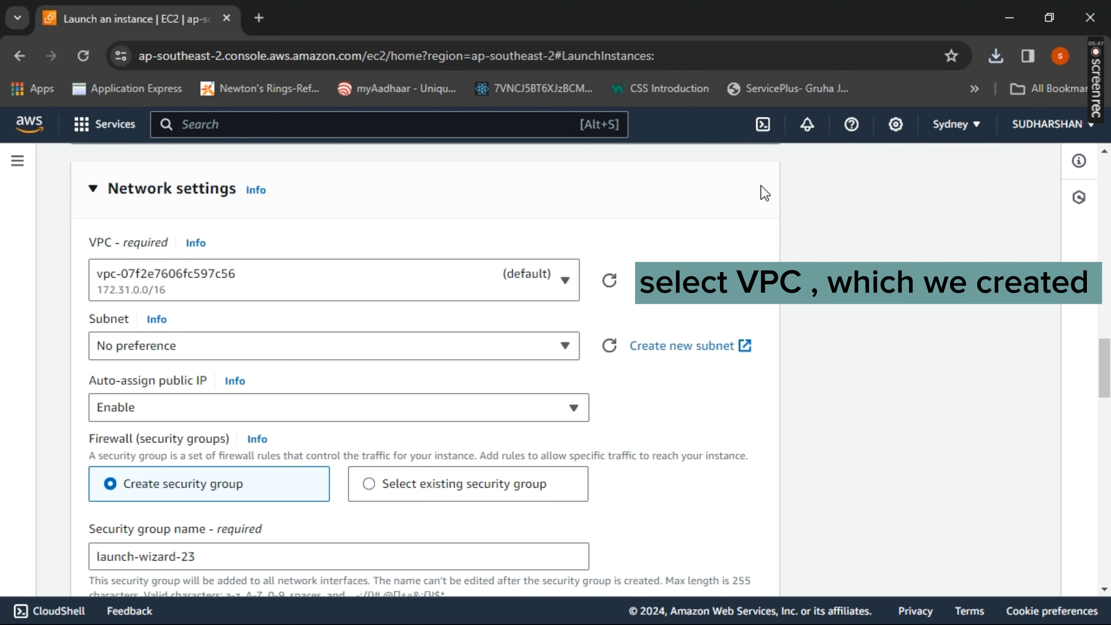
click(573, 281)
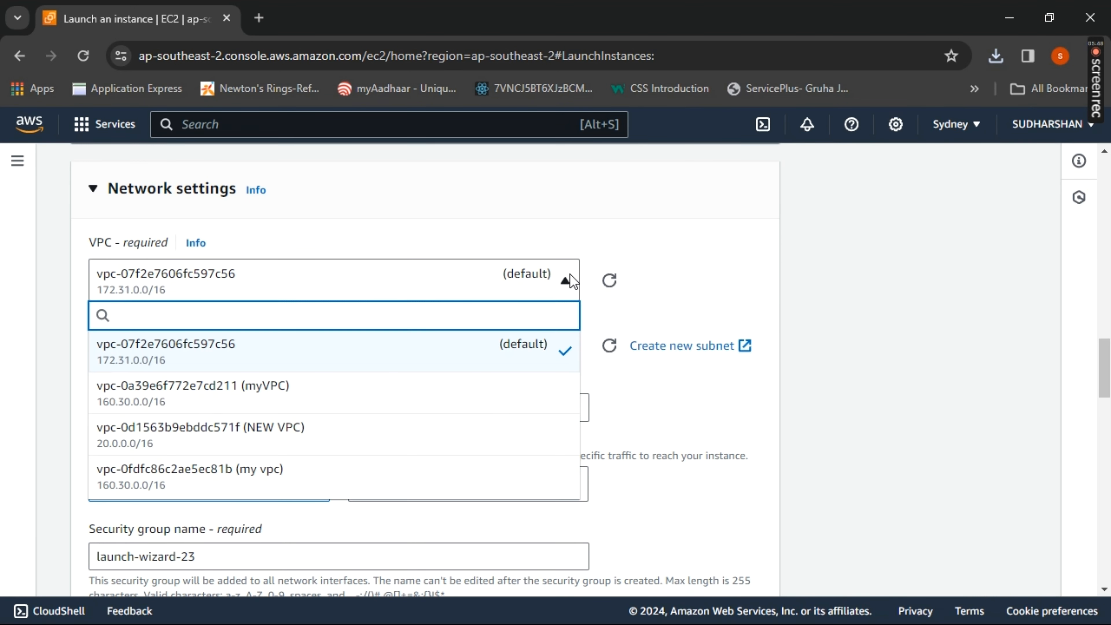
click(457, 473)
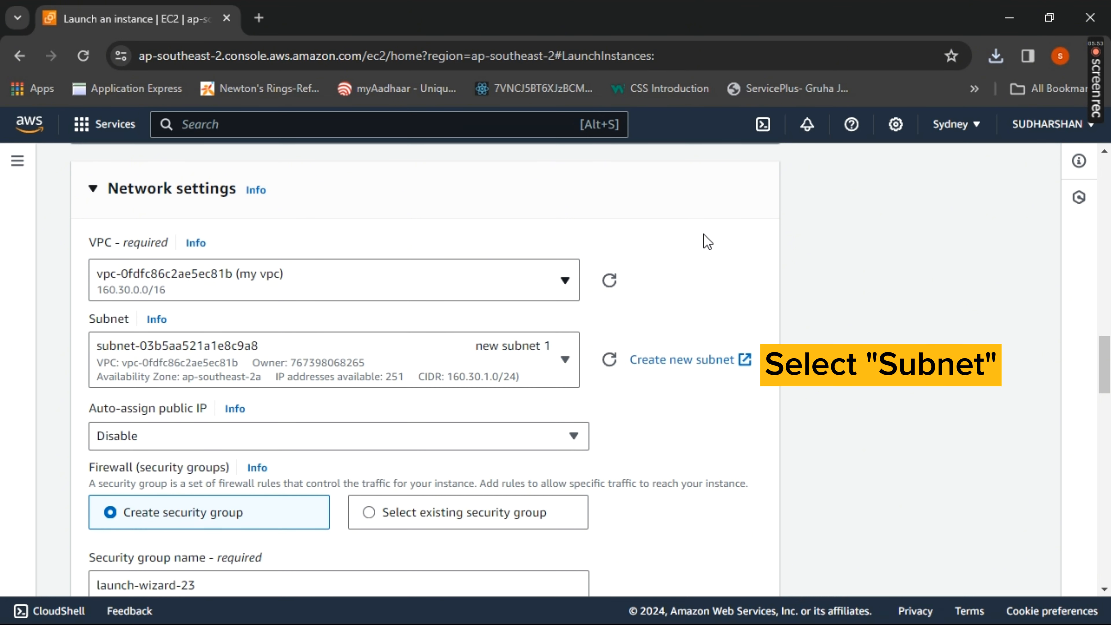
Step: Enable auto-assignment of a public IP in the instance's network settings
key(Return)
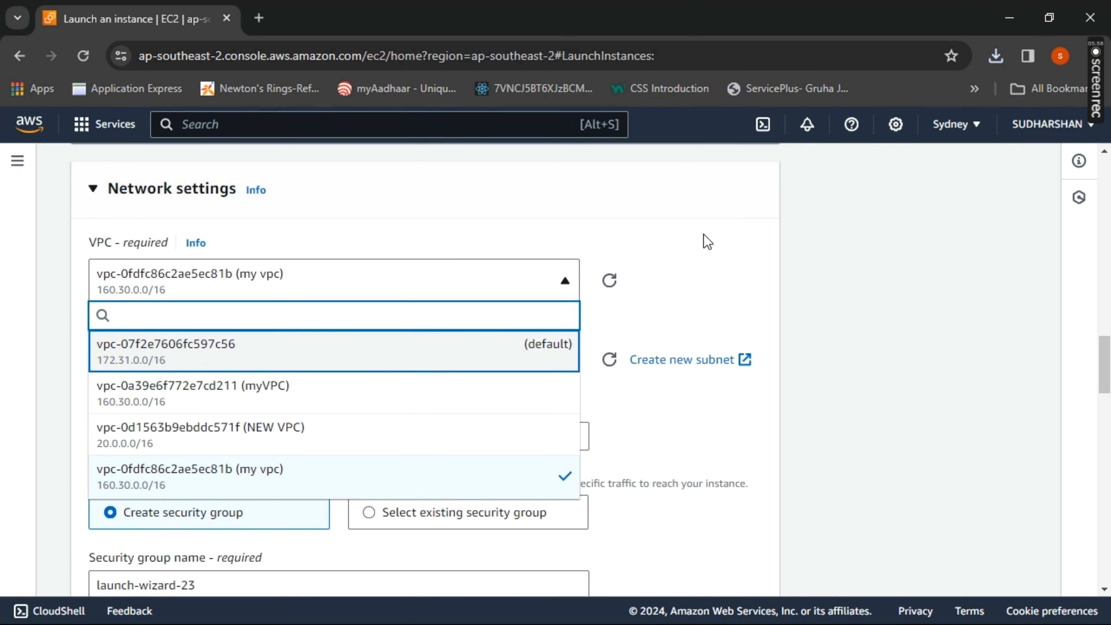
key(Escape)
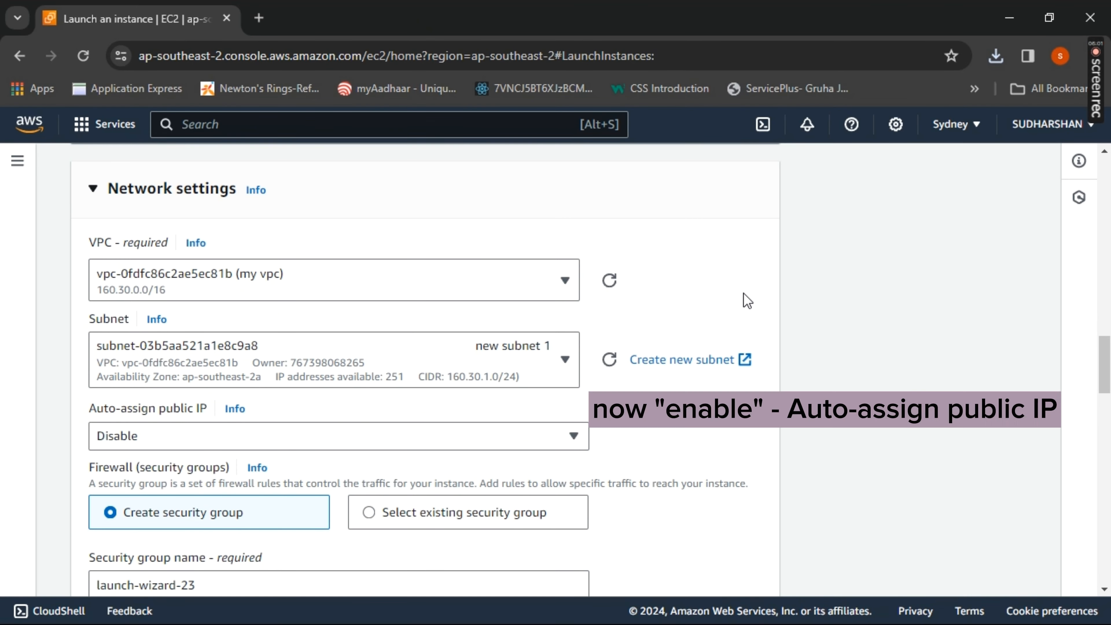
scroll(747, 301, down, 1)
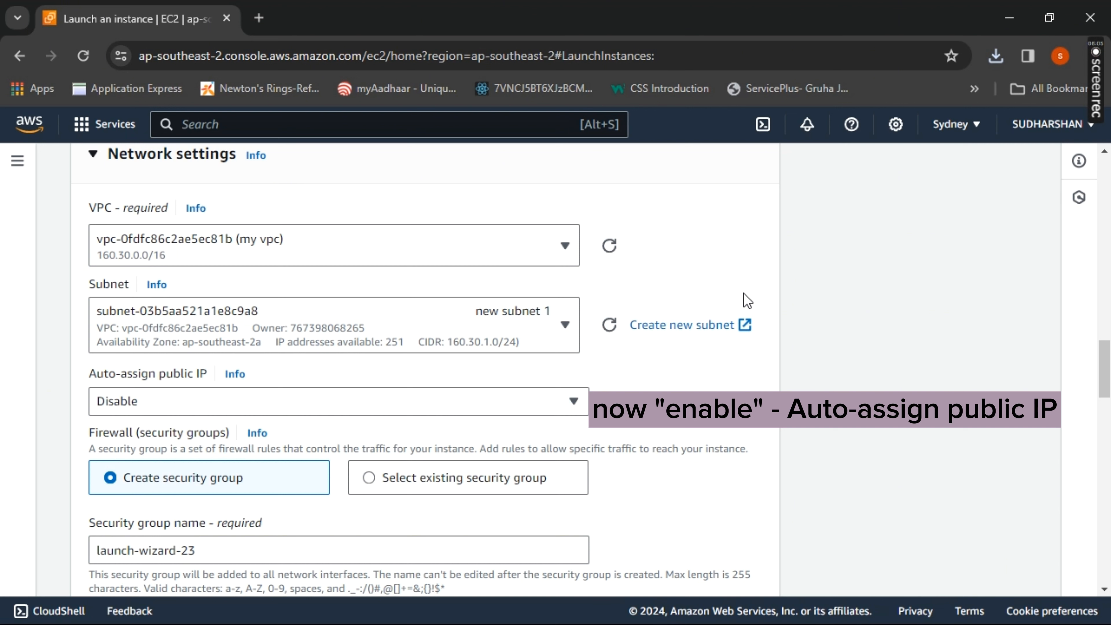
scroll(748, 301, down, 1)
scroll(747, 302, down, 1)
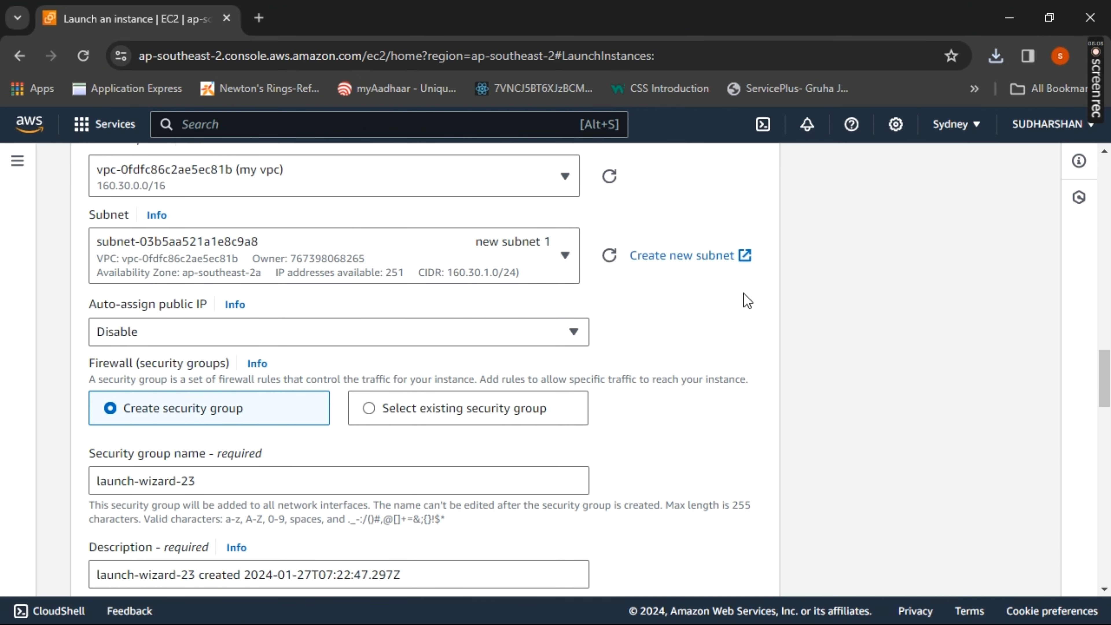
click(574, 334)
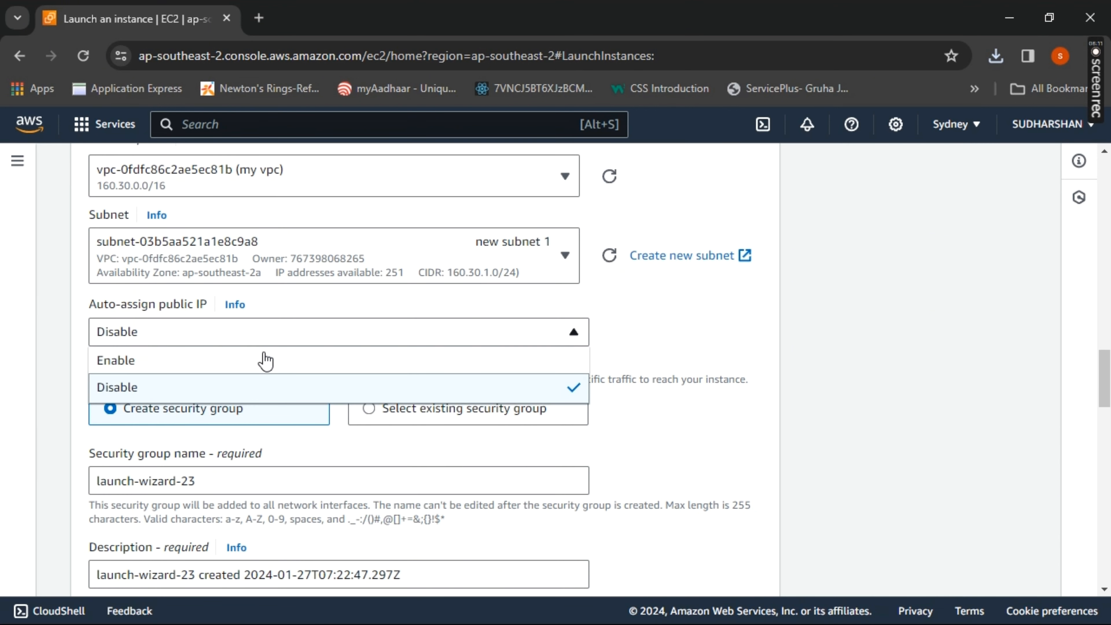
click(241, 363)
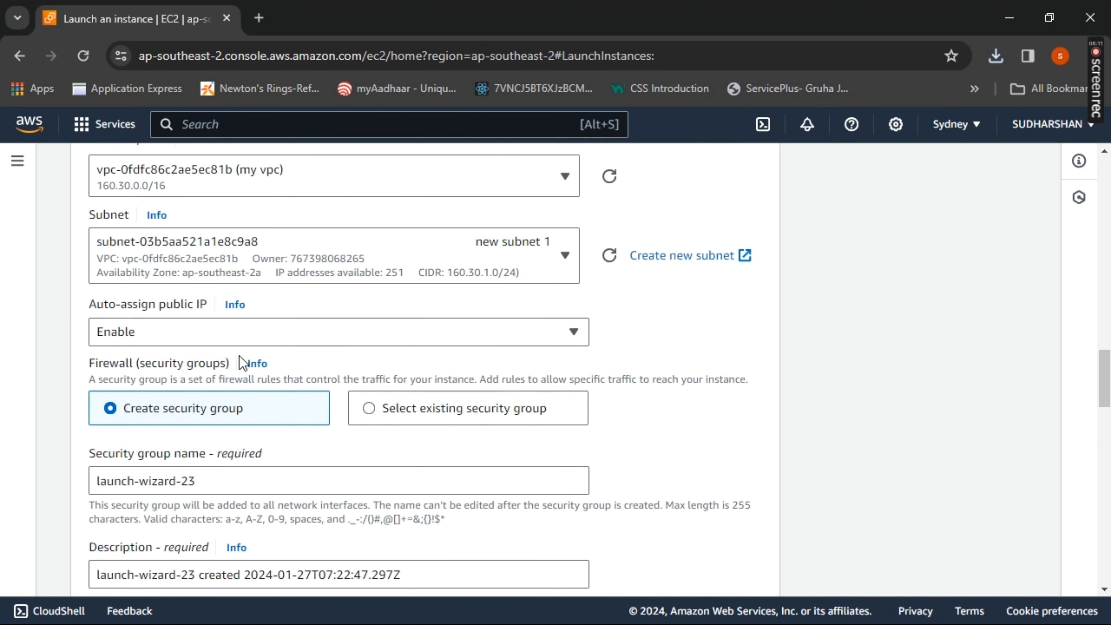
Step: Keep the remaining security group and storage settings as they are and launch the instance
scroll(707, 313, down, 5)
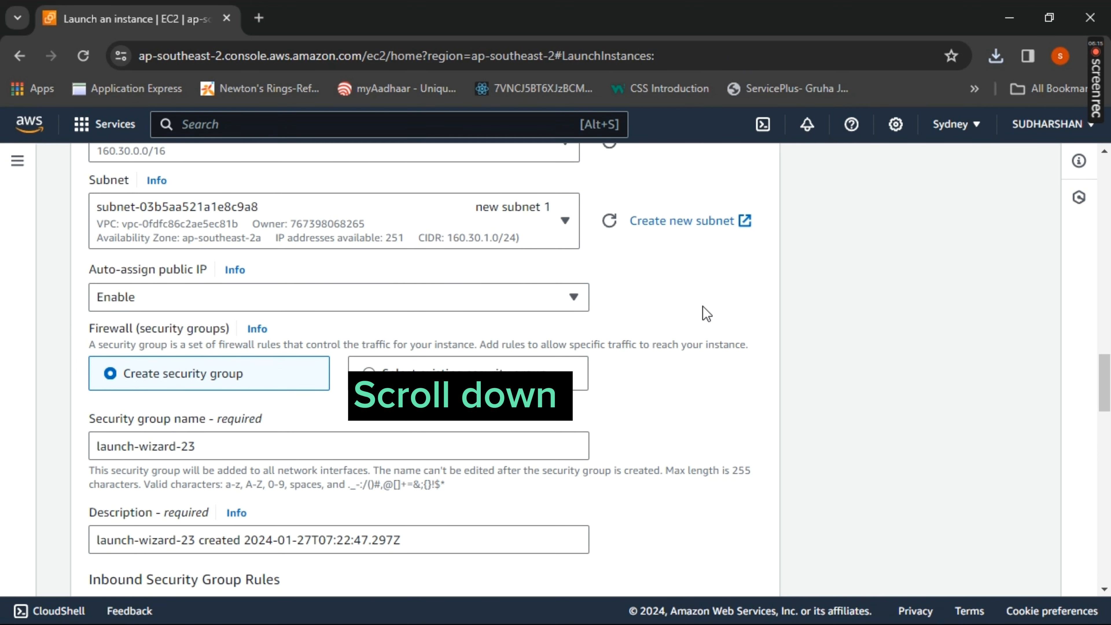
scroll(706, 313, down, 5)
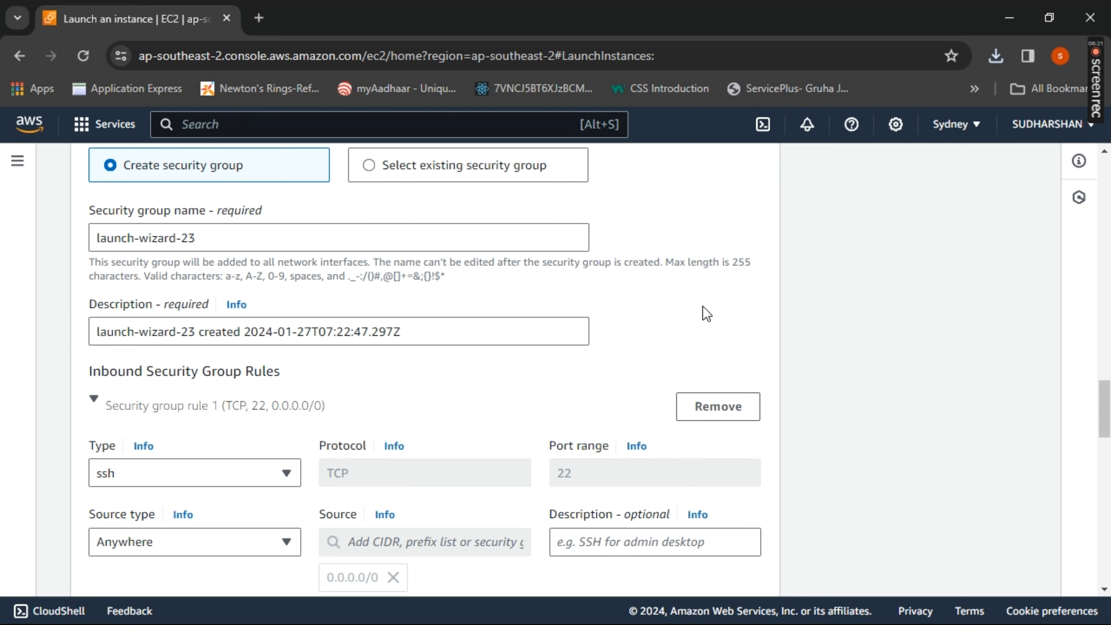
scroll(707, 314, down, 1)
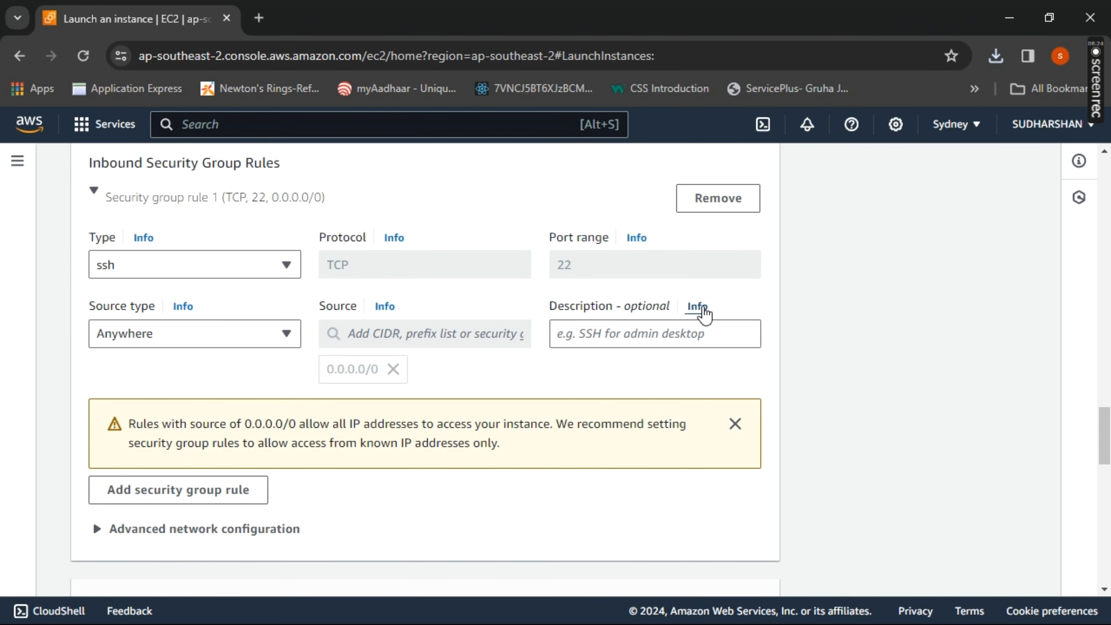
scroll(705, 313, down, 2)
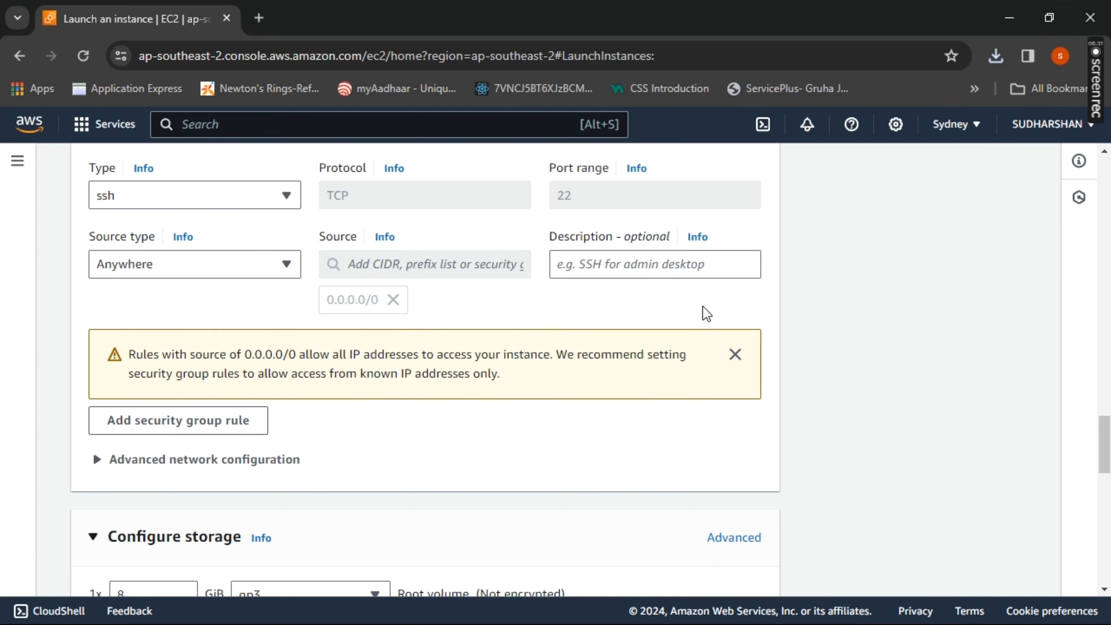
scroll(1107, 431, down, 16)
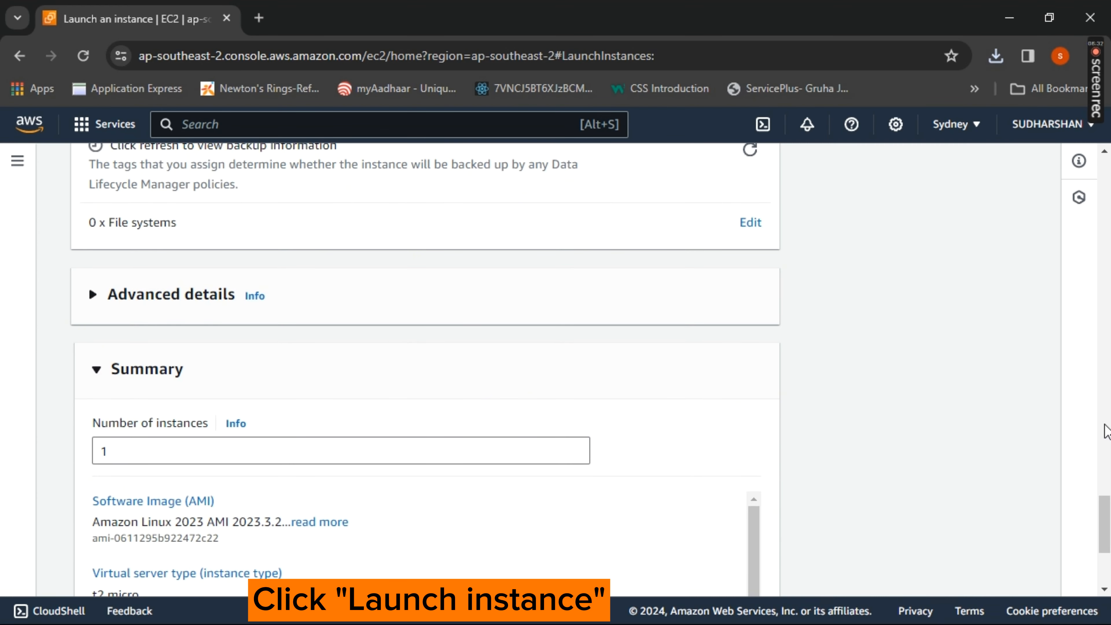
scroll(1107, 431, down, 6)
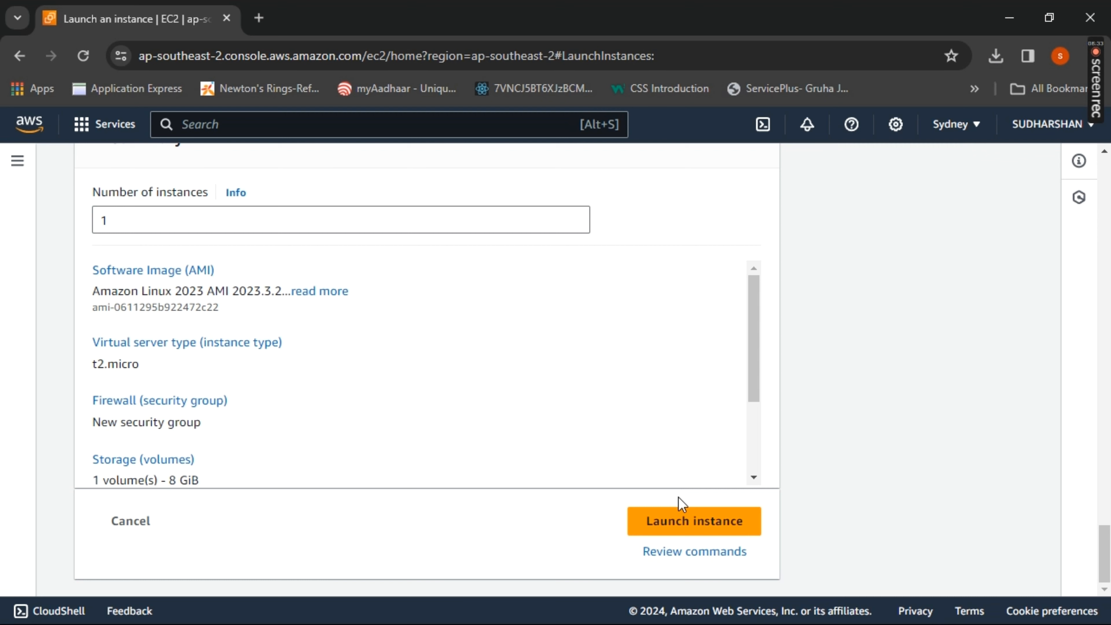
click(670, 523)
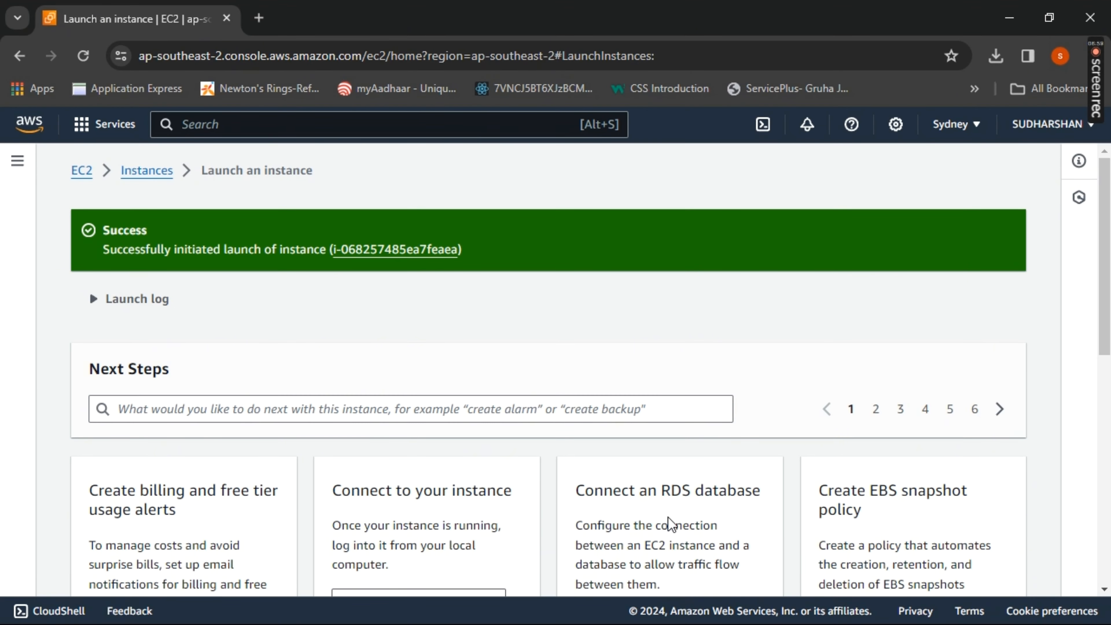
Step: View all instances and check the private IPv4 address in the details of "newvpc ec2"
scroll(670, 524, down, 1)
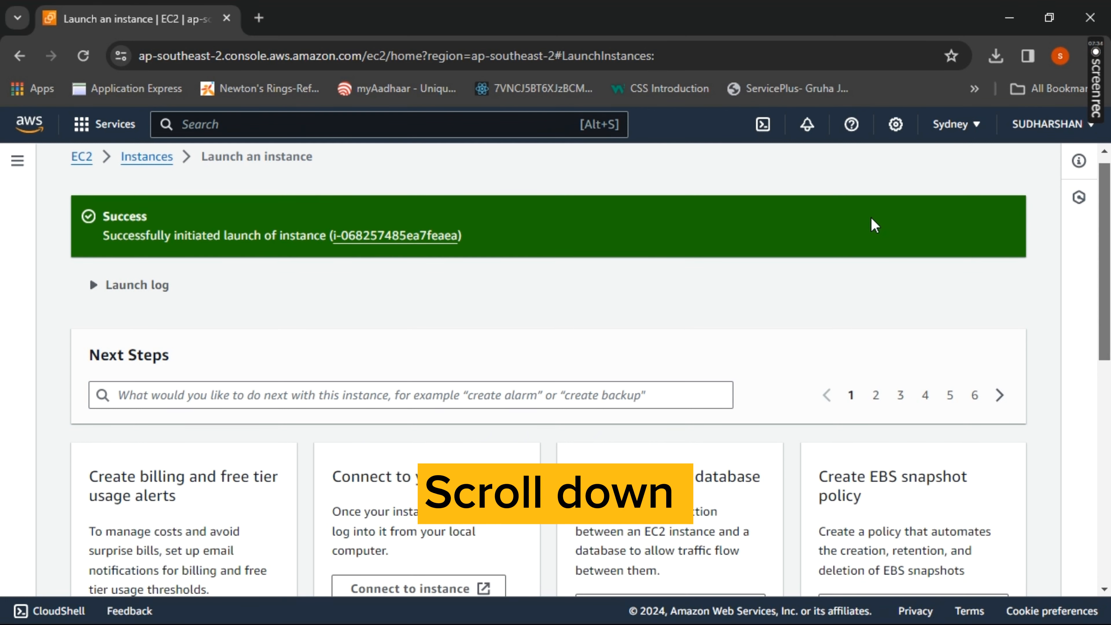
scroll(1072, 547, down, 10)
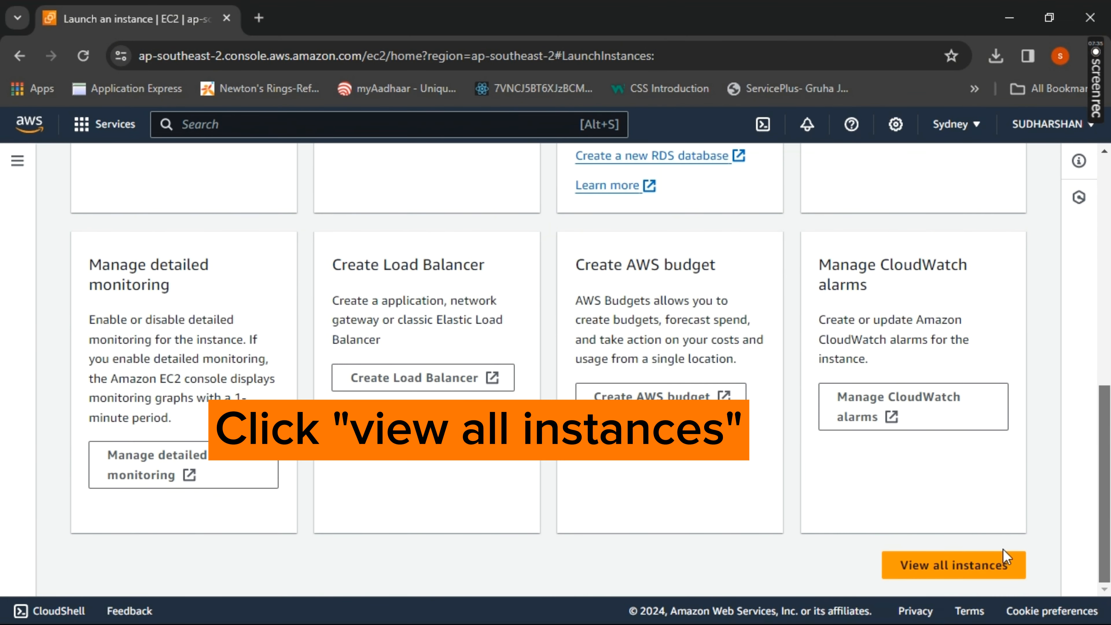
click(1002, 563)
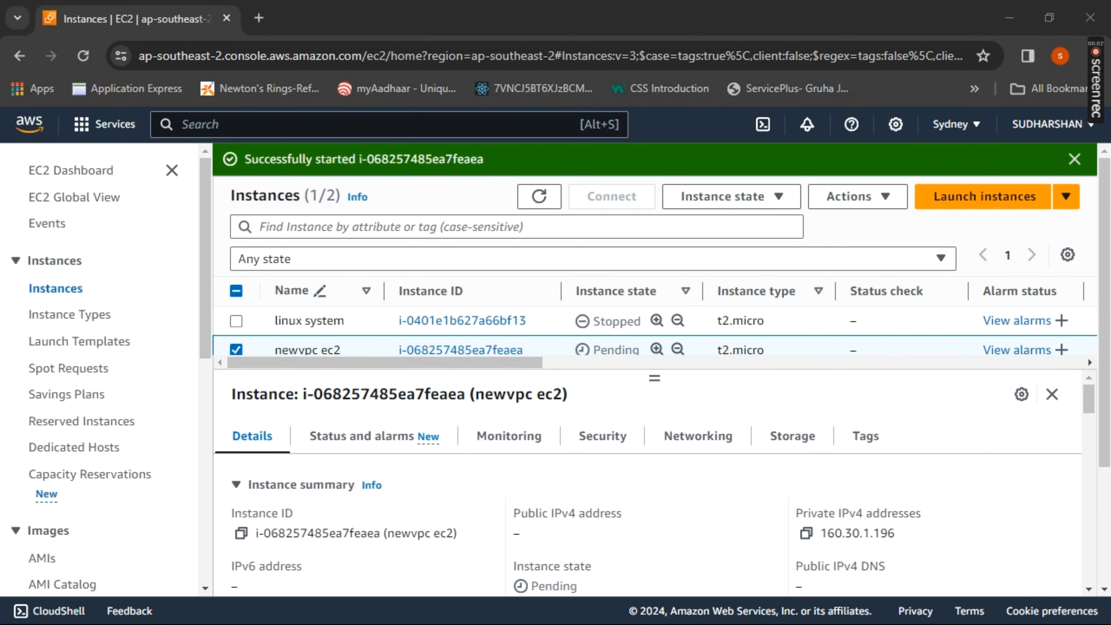
click(887, 536)
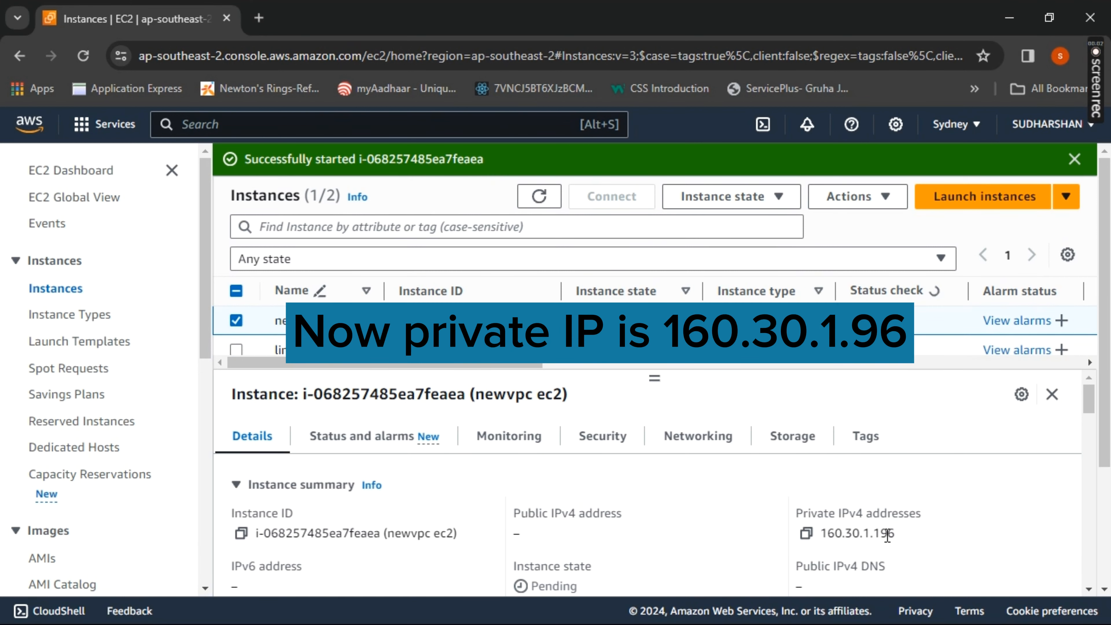
double_click(888, 535)
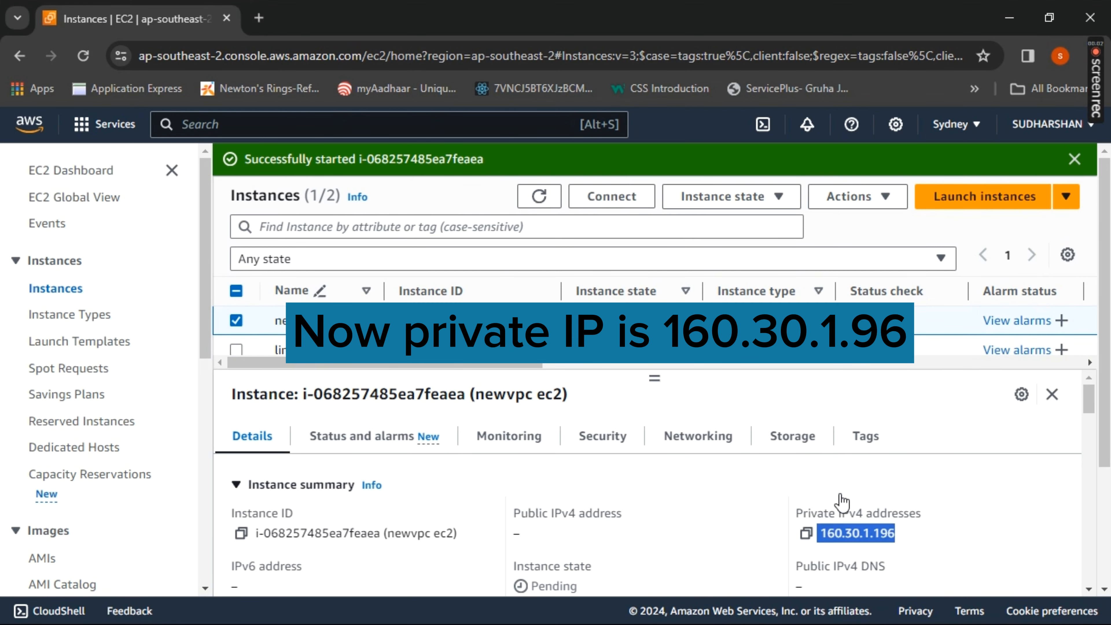
double_click(889, 535)
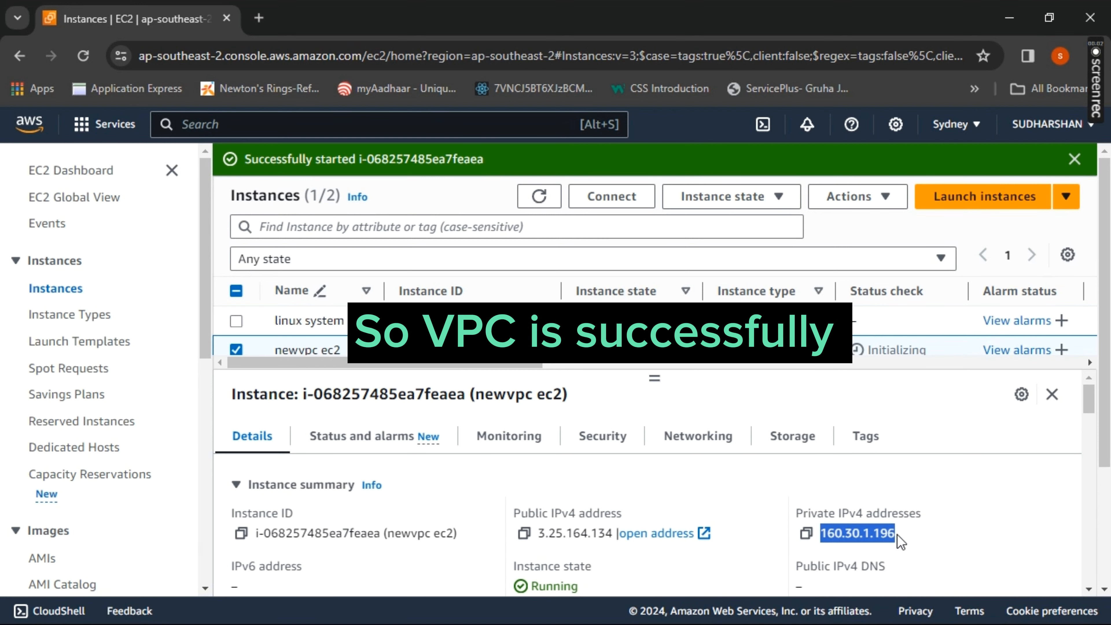